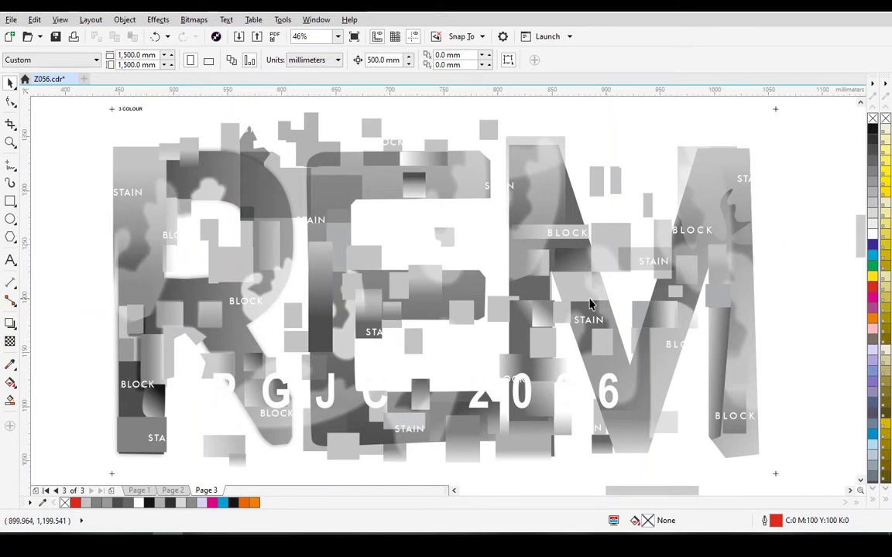
- Select the two-object REM poster artwork group on page 3 with the Pick tool
left_click(440, 307)
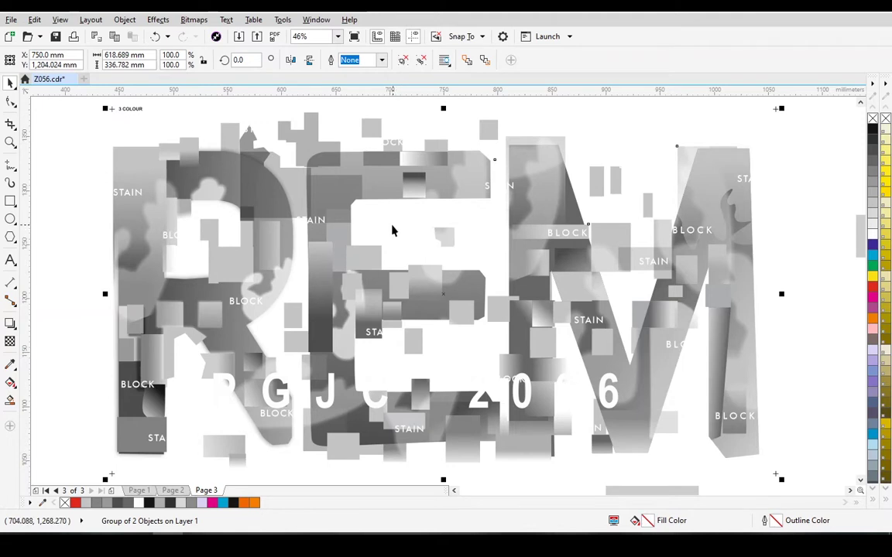
key("z")
left_click_drag(86, 142, 309, 221)
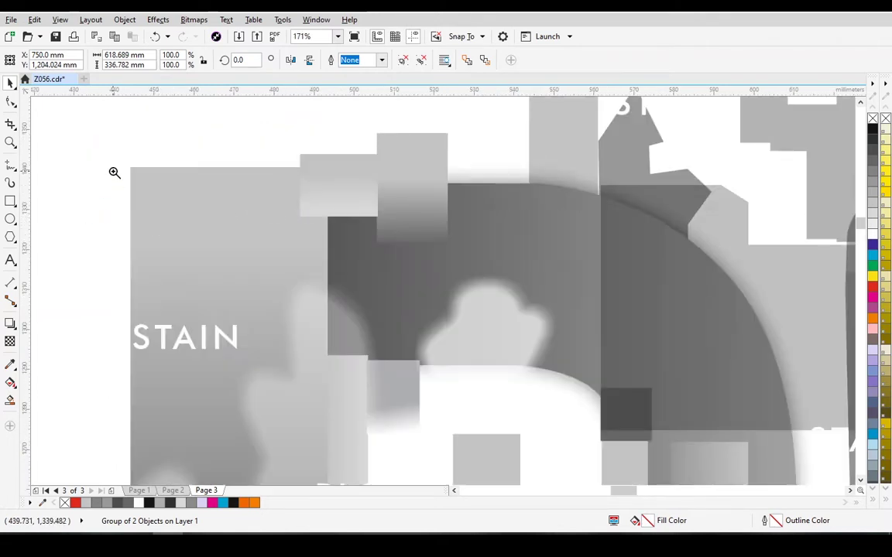
left_click_drag(112, 170, 429, 289)
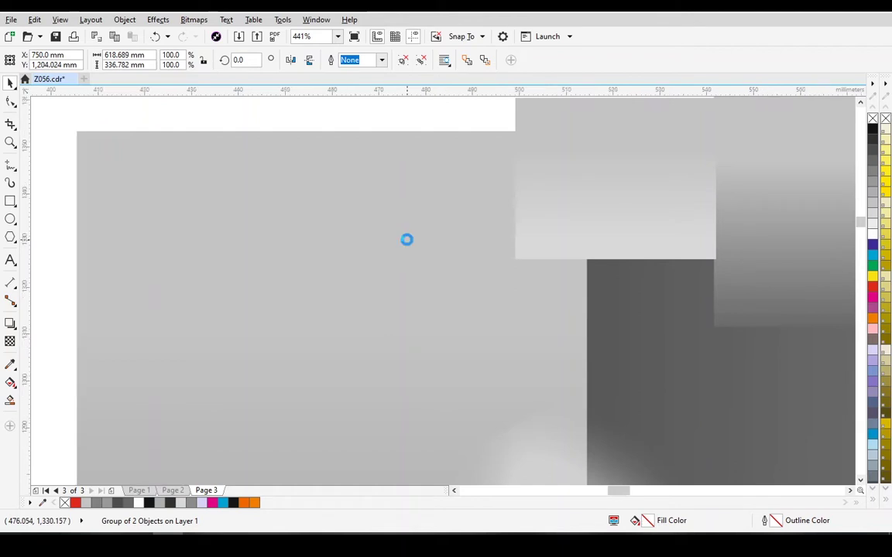
scroll(406, 239, "down", 5)
scroll(417, 257, "up", 2)
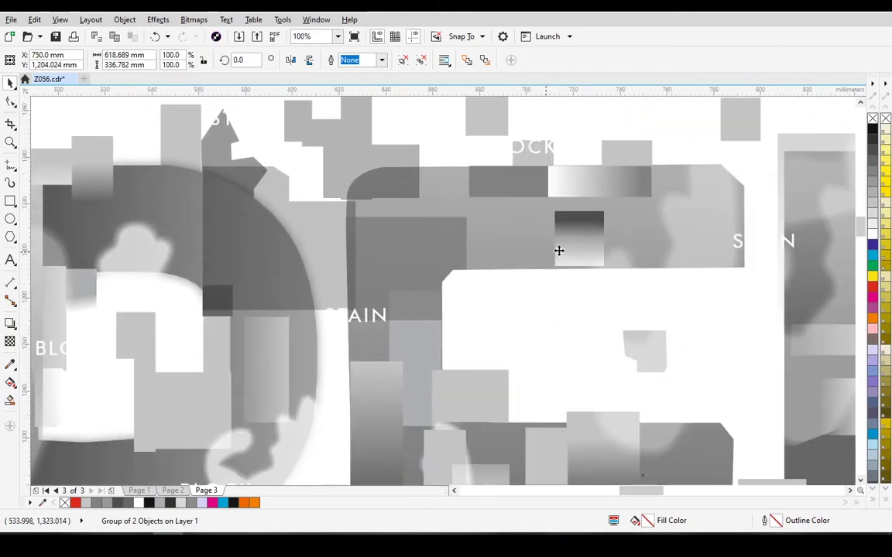
scroll(559, 250, "up", 1)
scroll(559, 249, "up", 2)
scroll(467, 248, "down", 3)
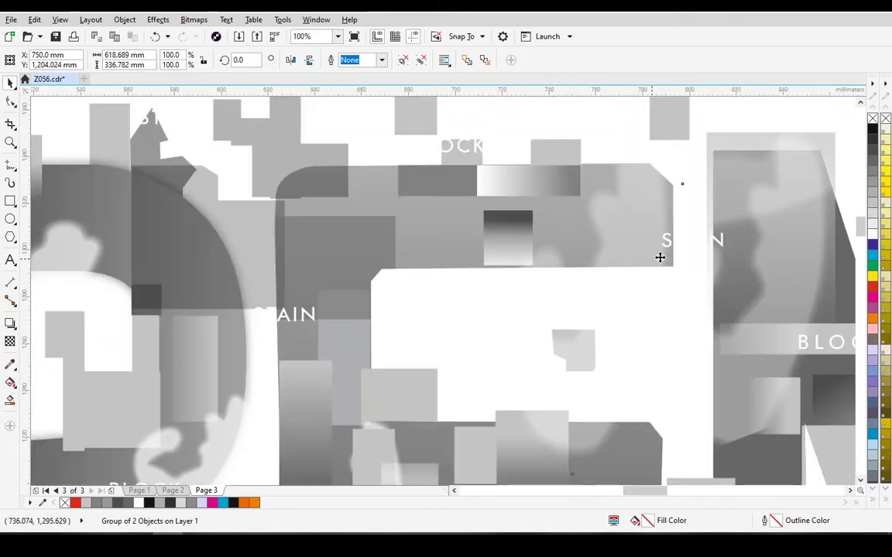
scroll(772, 249, "up", 3)
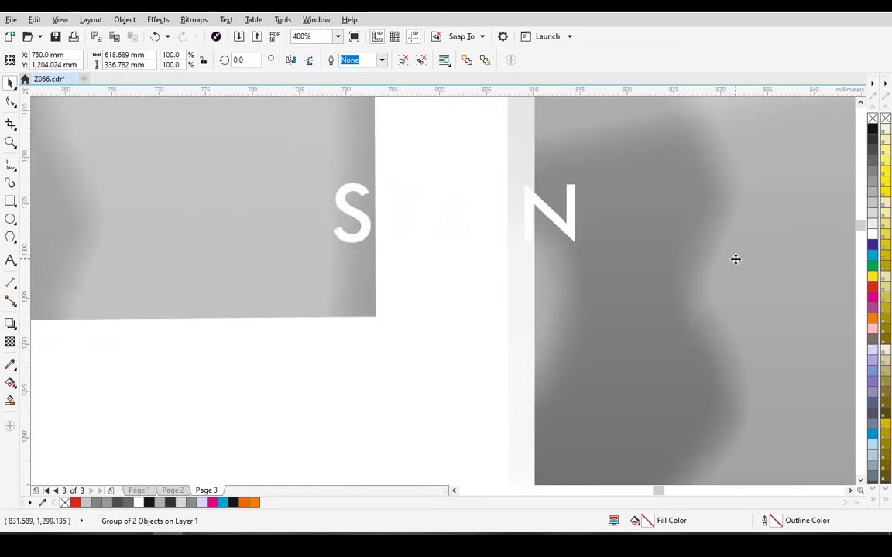
scroll(735, 260, "down", 1)
scroll(614, 257, "down", 1)
scroll(569, 249, "down", 1)
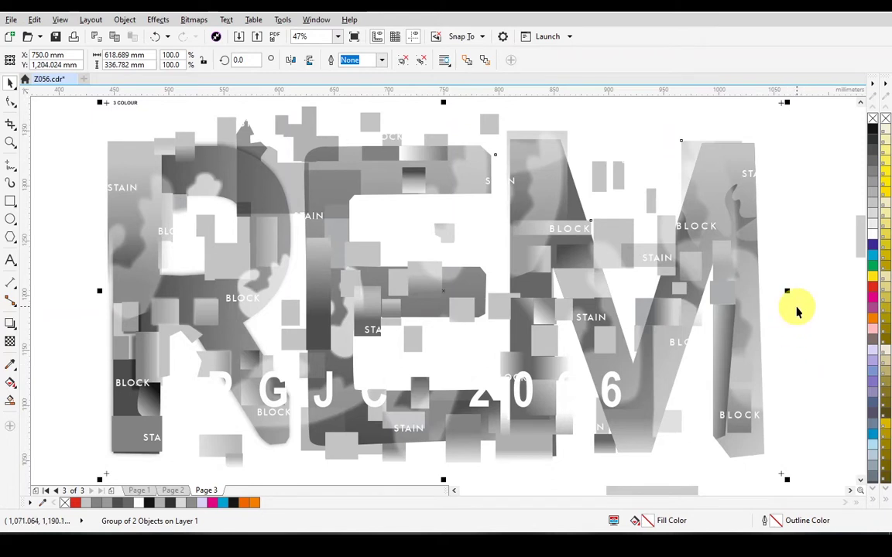
- Convert the REM poster group to a 300 dpi Grayscale (8-bit) bitmap without a transparent background
left_click(798, 309)
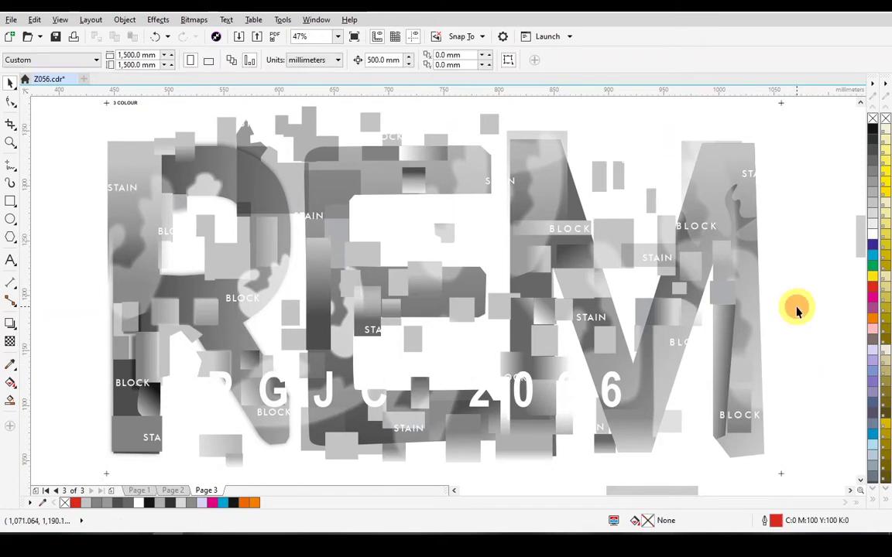
left_click(524, 219)
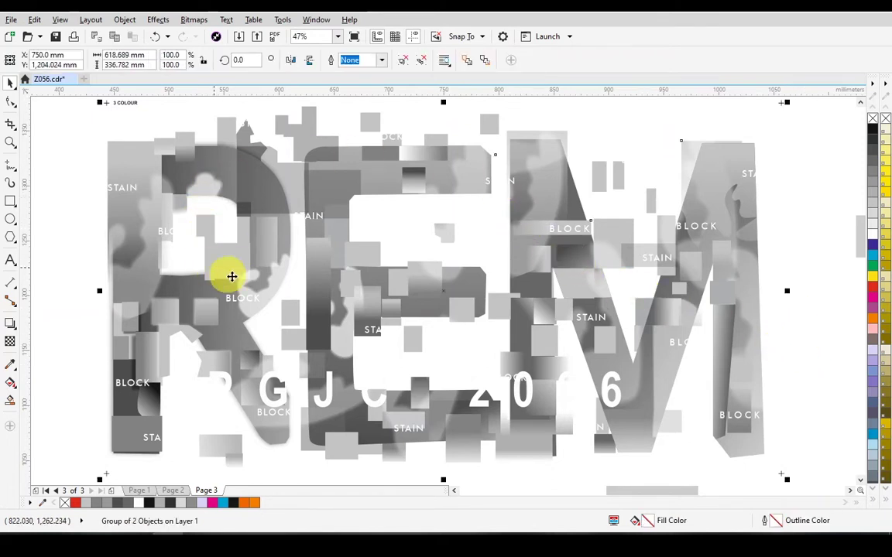
left_click(193, 21)
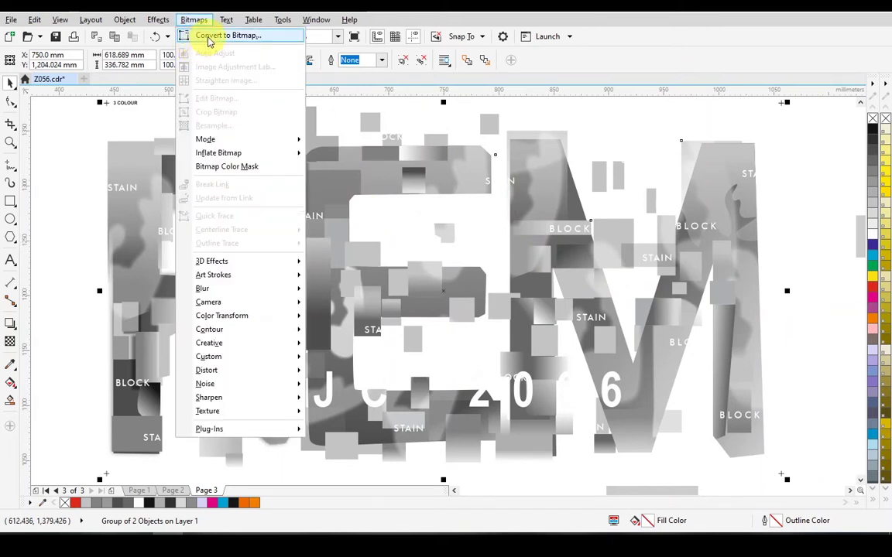
left_click(208, 37)
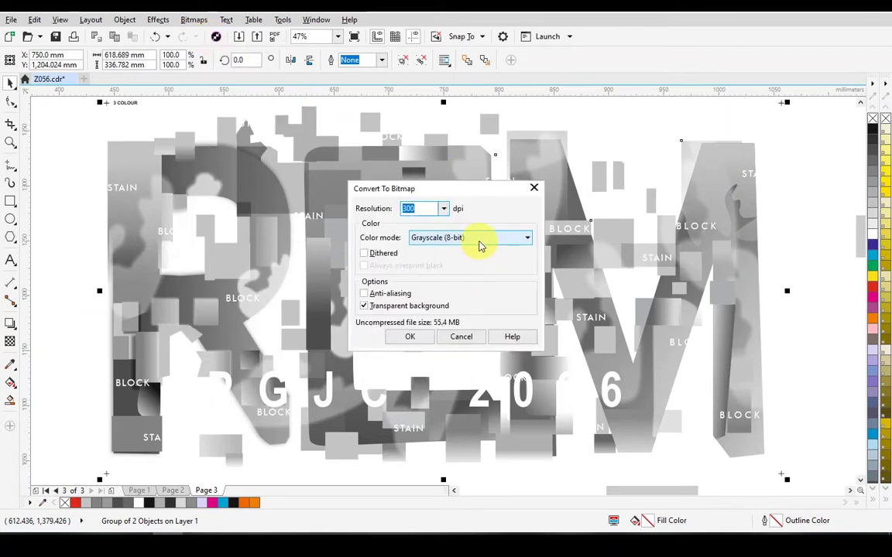
left_click(480, 242)
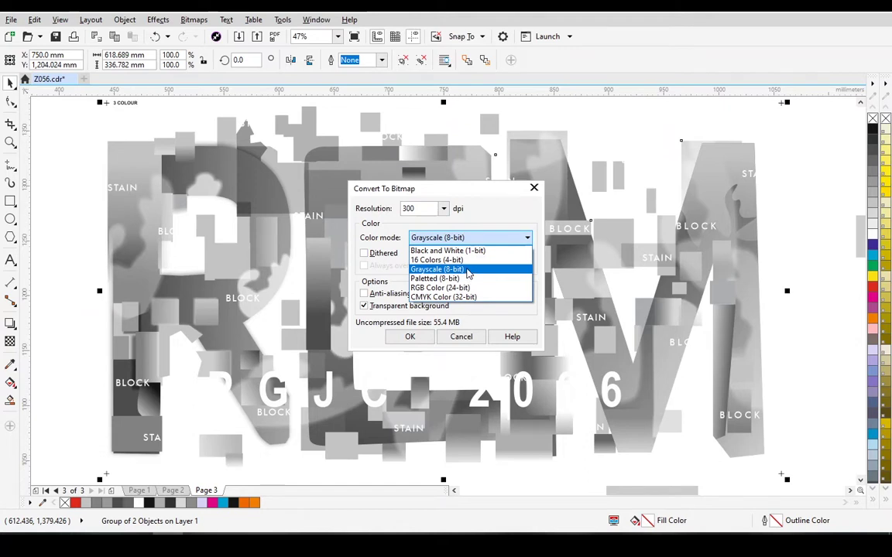
left_click(466, 269)
left_click(428, 210)
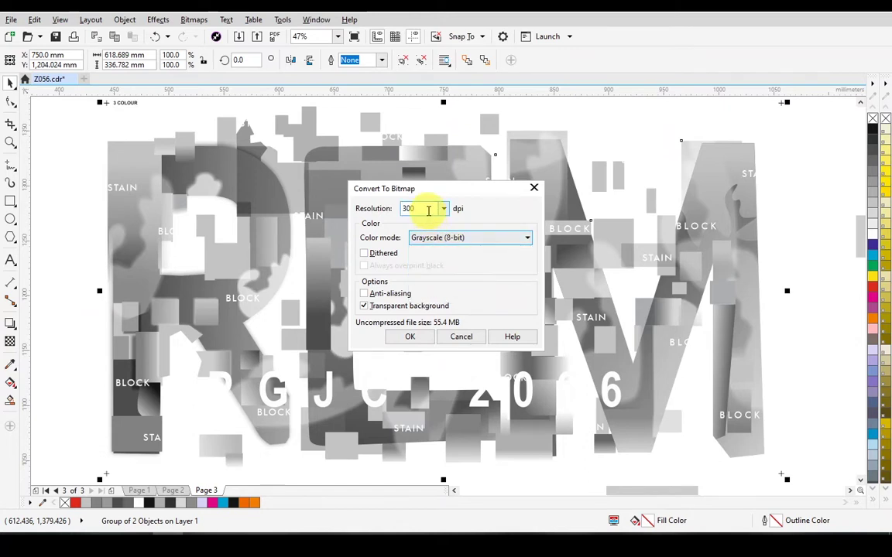
double_click(428, 209)
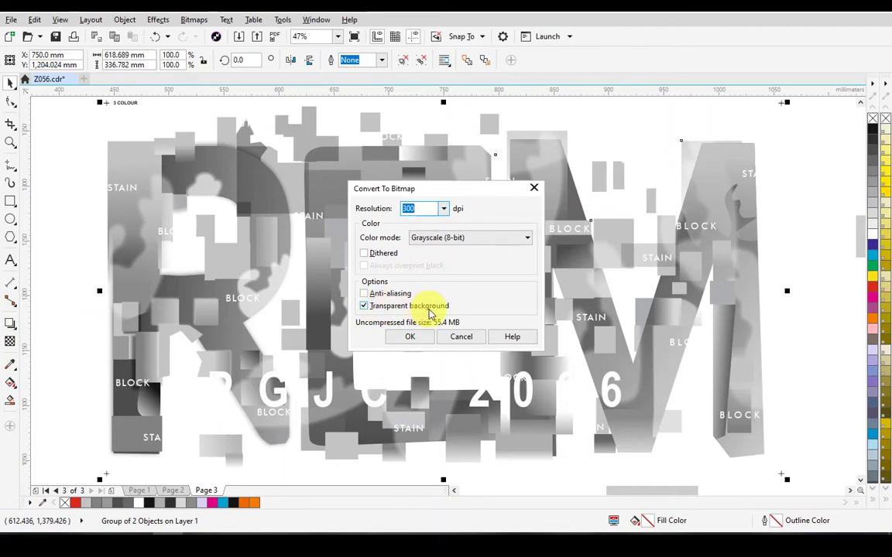
left_click(363, 307)
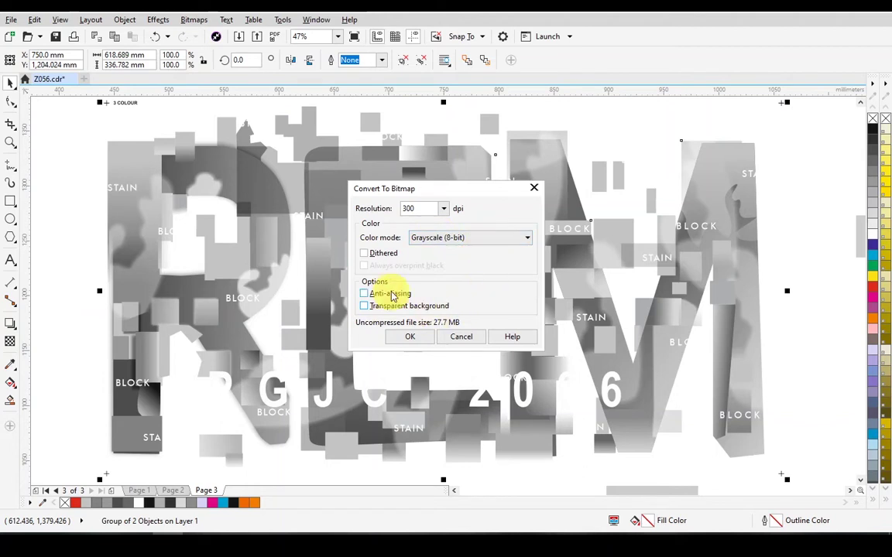
left_click(410, 339)
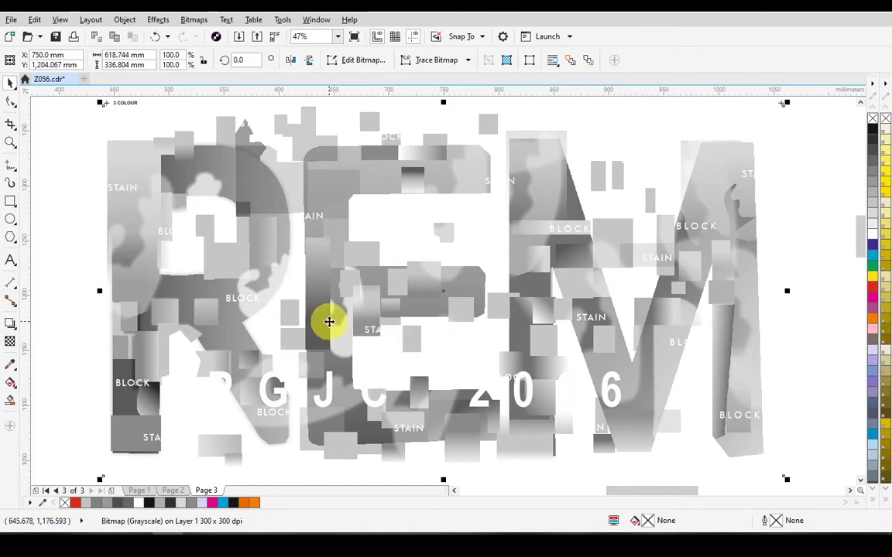
- Zoom in on the grayscale bitmap and open the Bitmaps menu for Mode > Black and White (1-bit)
scroll(324, 177, "up", 3)
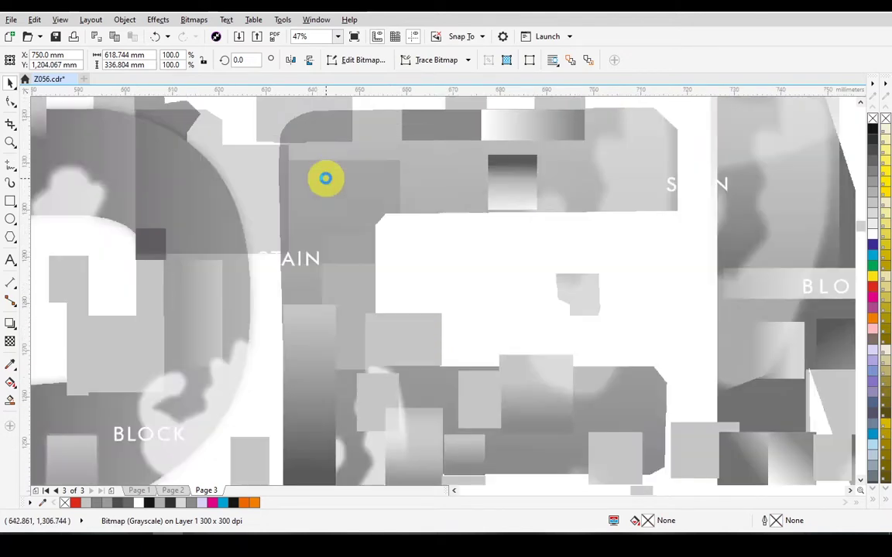
scroll(345, 226, "up", 2)
scroll(344, 227, "down", 5)
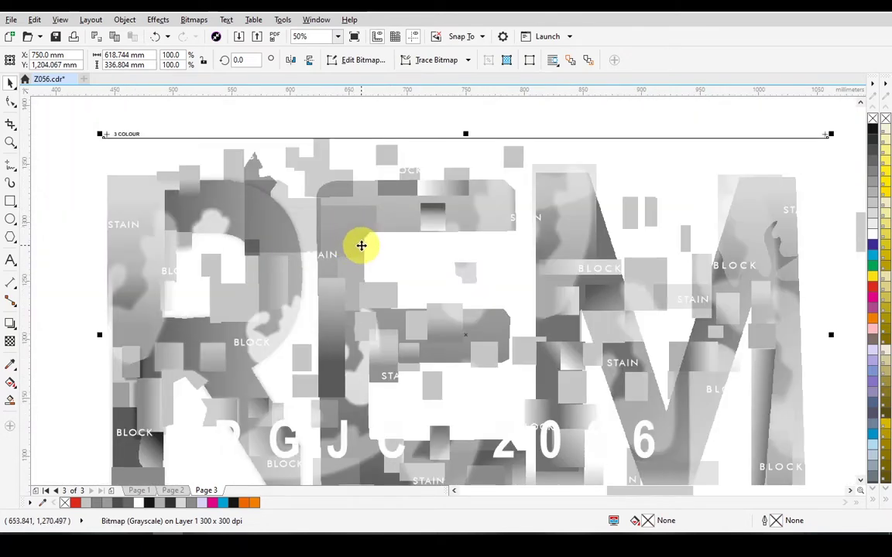
scroll(346, 214, "up", 3)
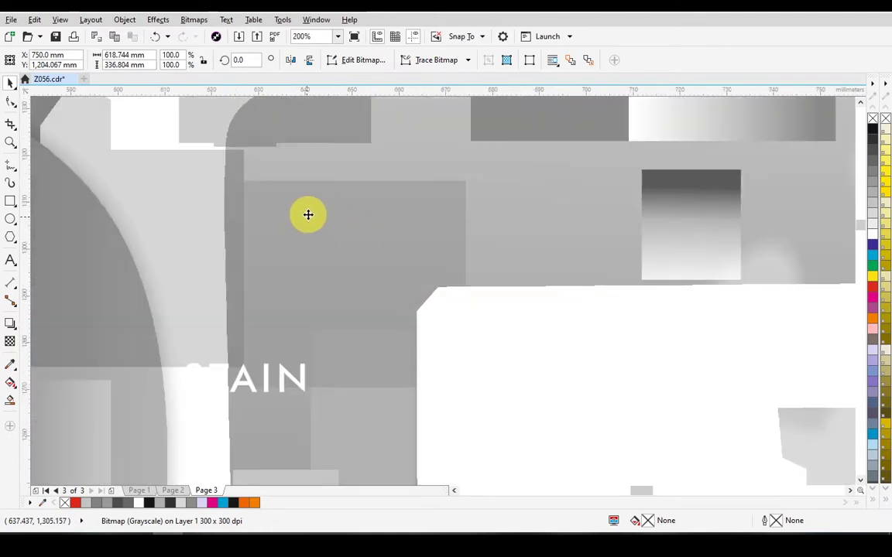
left_click(194, 21)
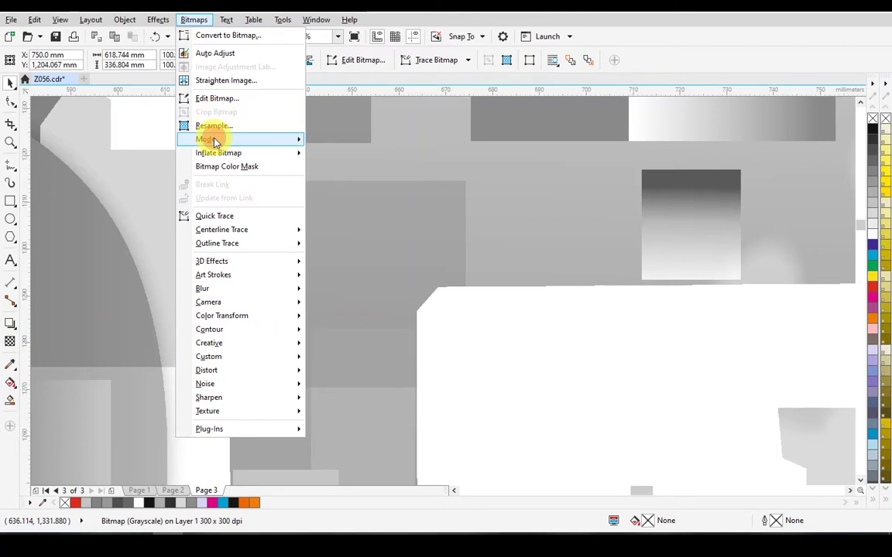
mouse_move(206, 140)
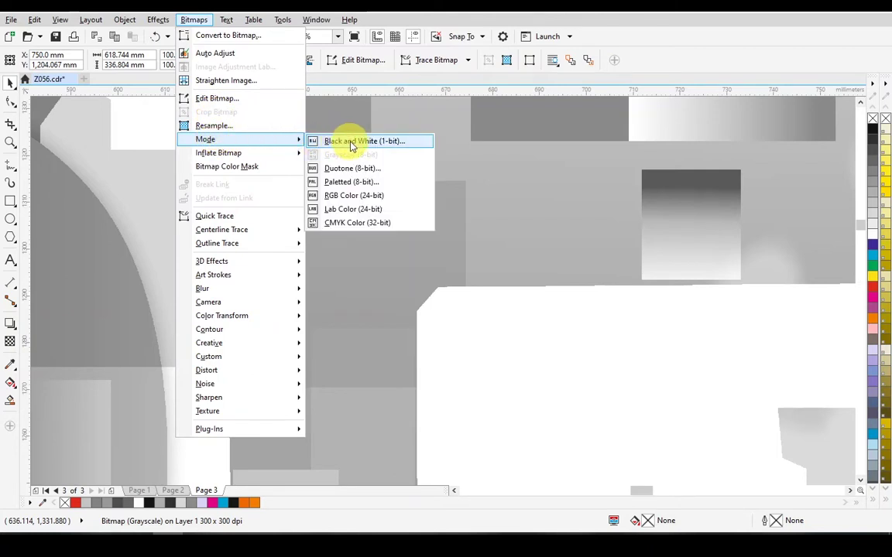
- Convert the poster bitmap to Black and White (1-bit) using a Round halftone, 0 degrees, 40 lines per inch
left_click(352, 142)
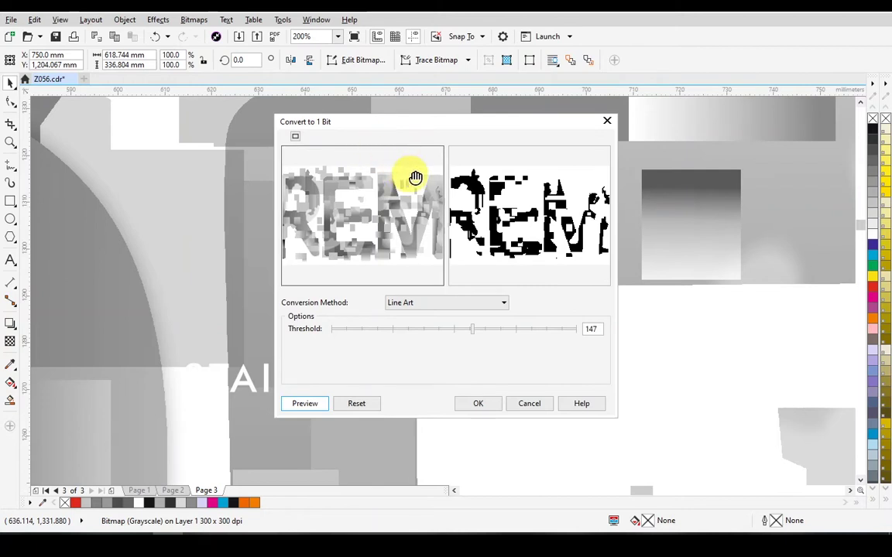
left_click(504, 302)
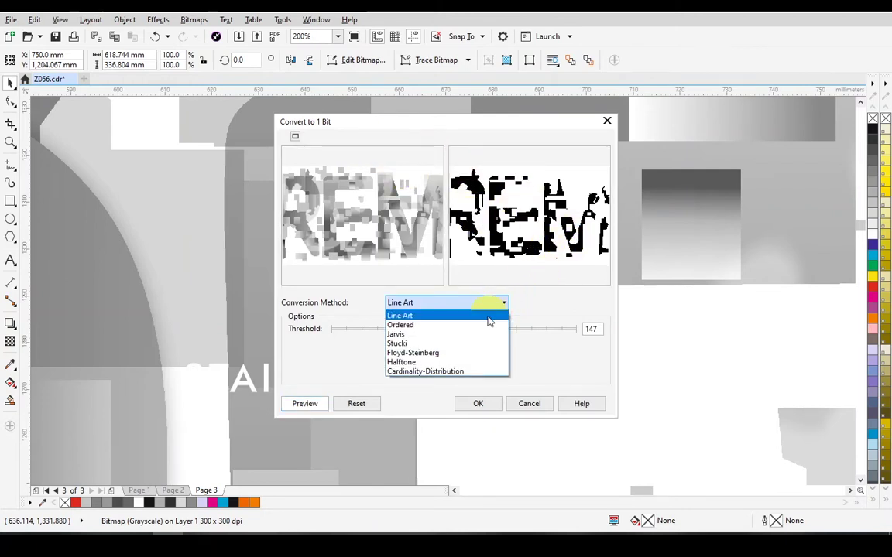
left_click(410, 362)
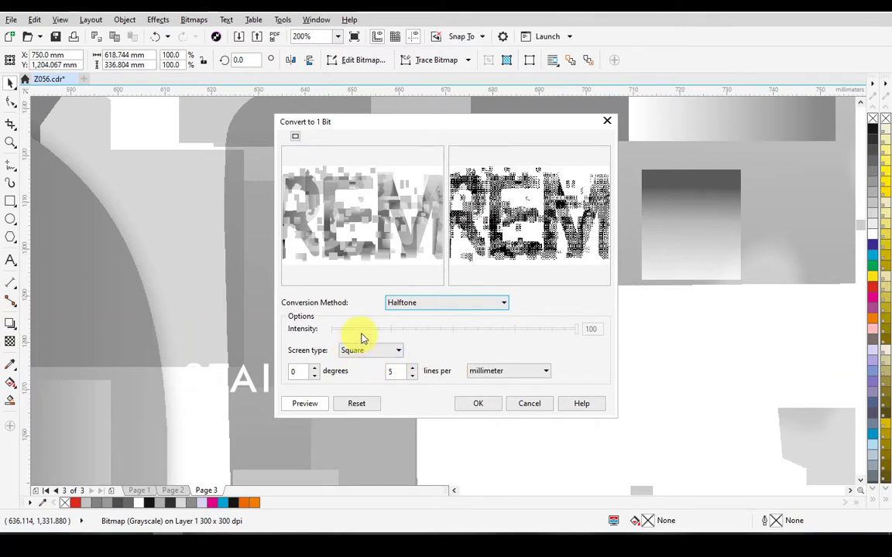
left_click(394, 352)
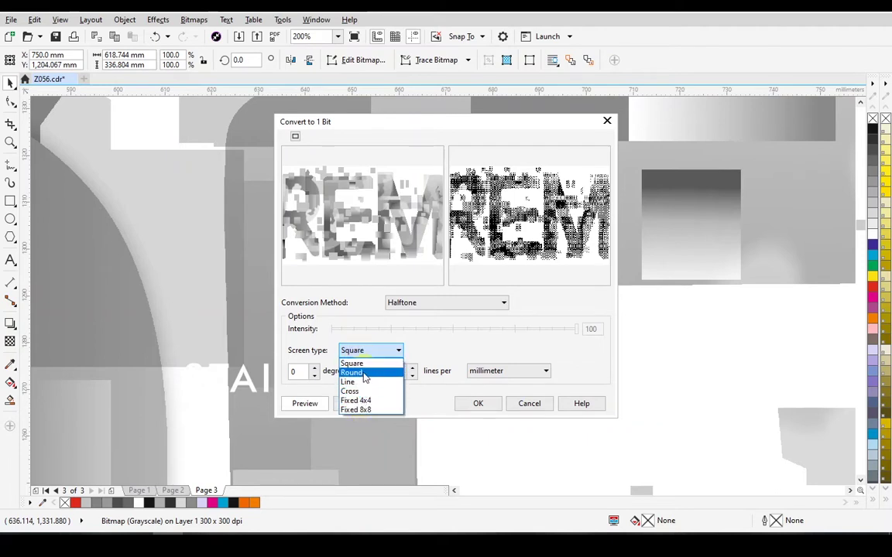
left_click(364, 374)
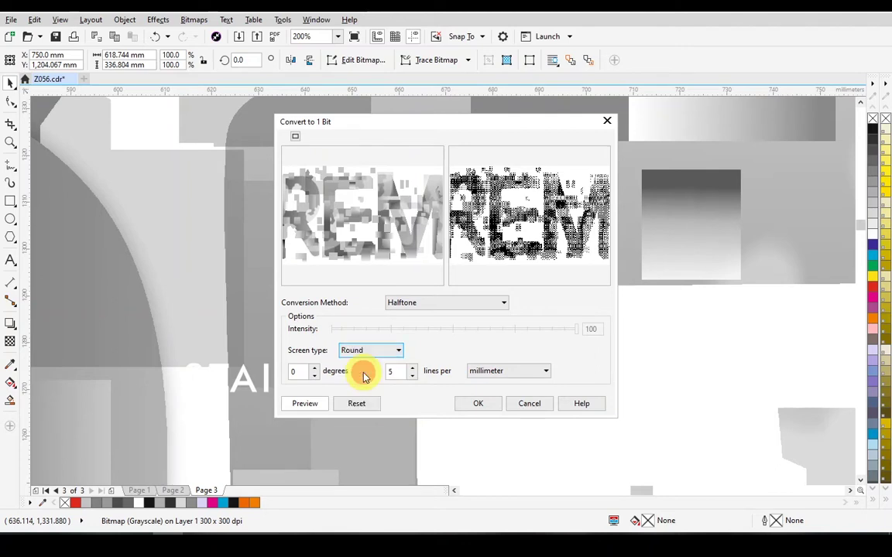
left_click(513, 373)
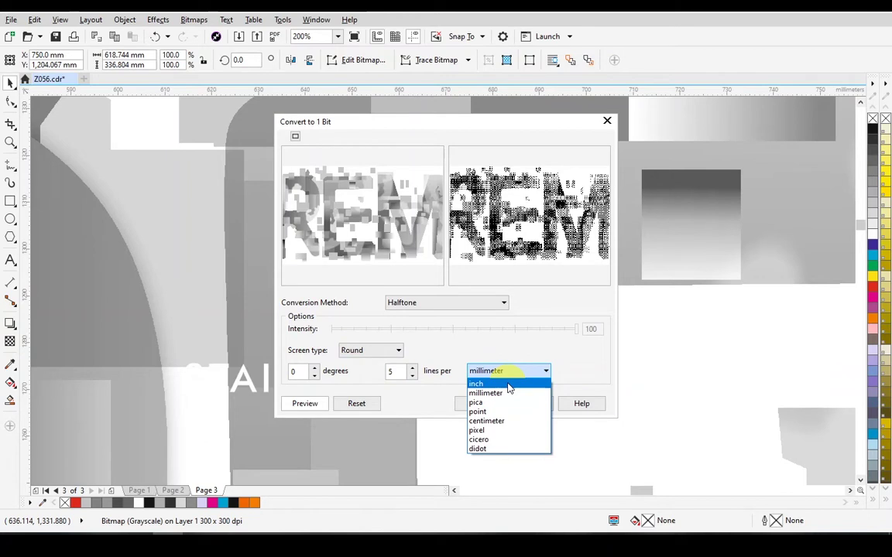
left_click(509, 385)
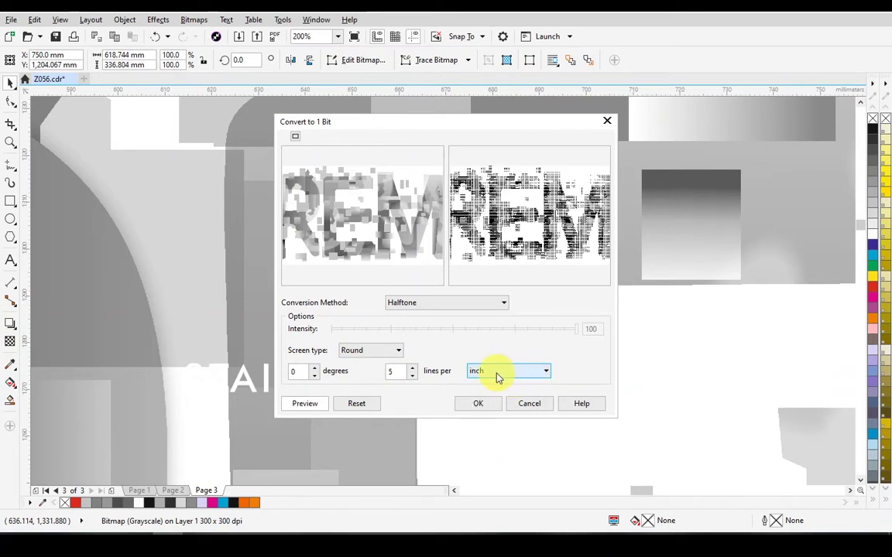
double_click(405, 374)
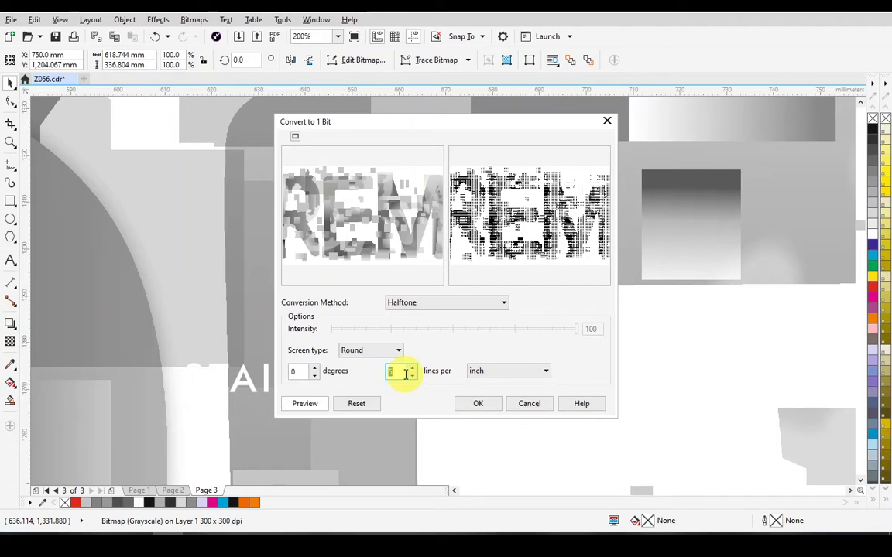
left_click(406, 372)
type("4")
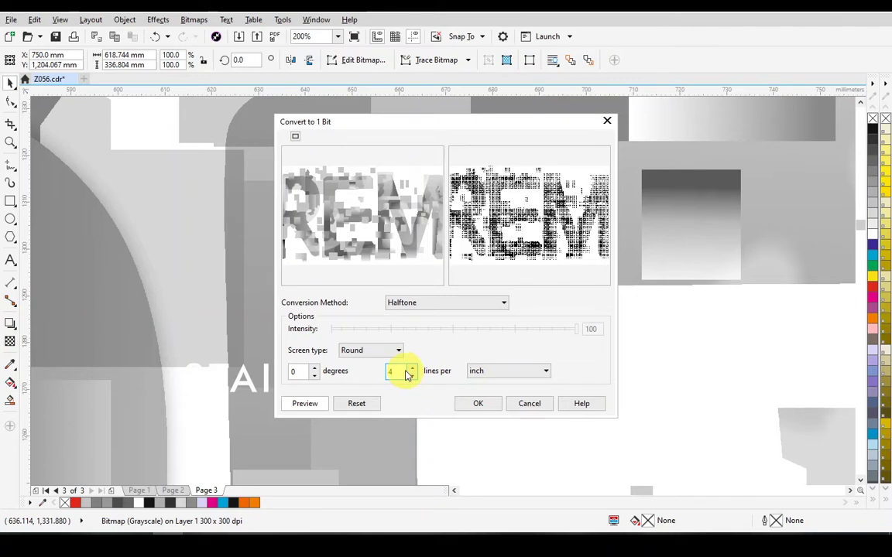
type("0")
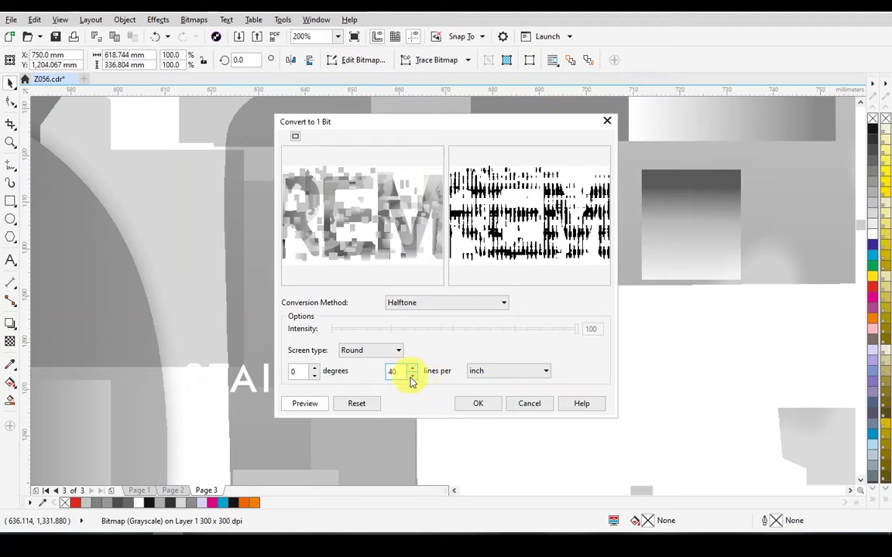
left_click(480, 404)
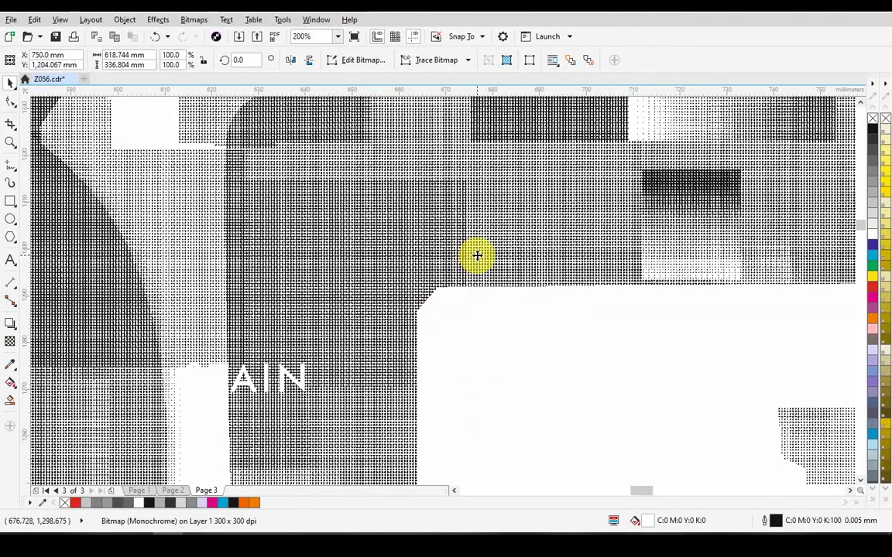
- Zoom in and out on the halftone bitmap to inspect its round dots
scroll(476, 256, "up", 1)
scroll(477, 256, "up", 1)
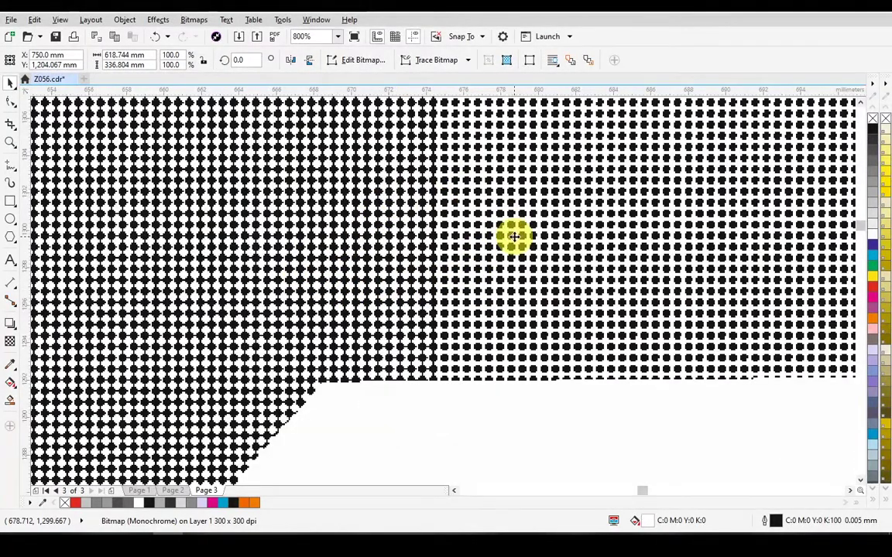
scroll(514, 237, "down", 1)
scroll(514, 237, "down", 3)
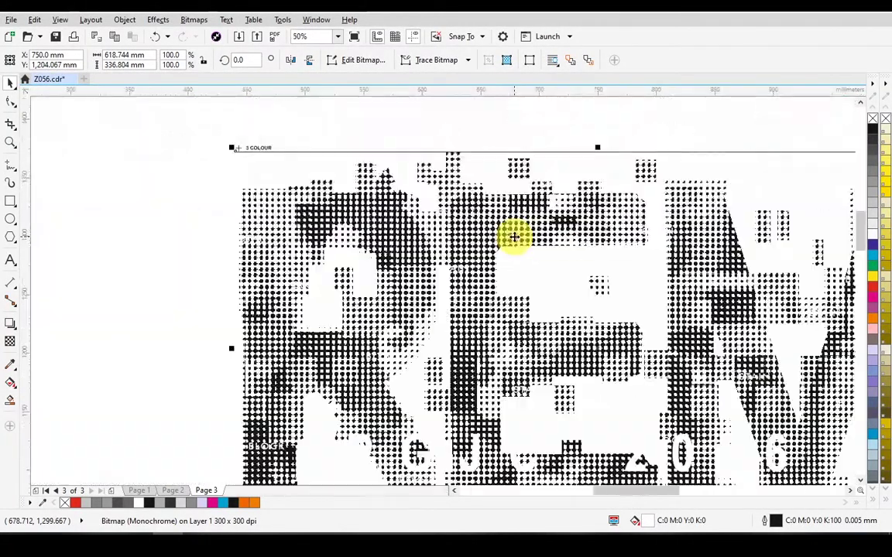
scroll(548, 368, "down", 1)
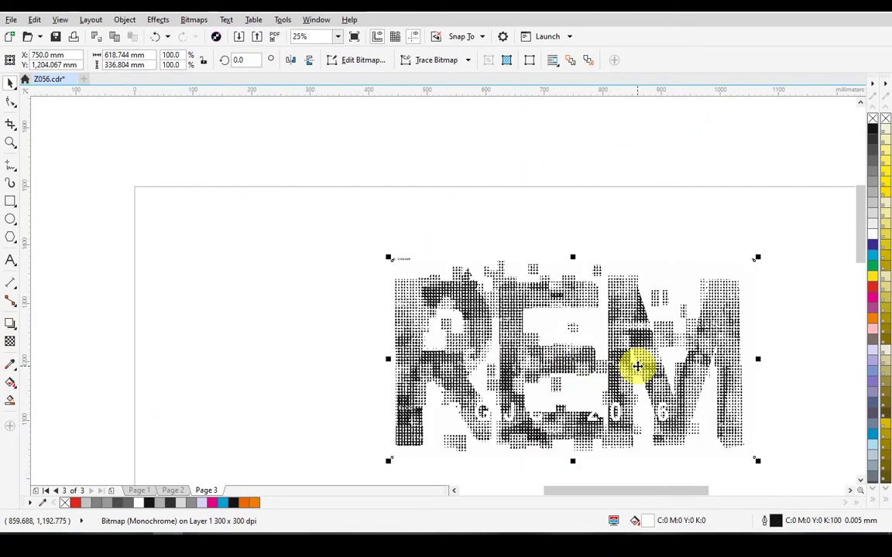
scroll(635, 361, "up", 1)
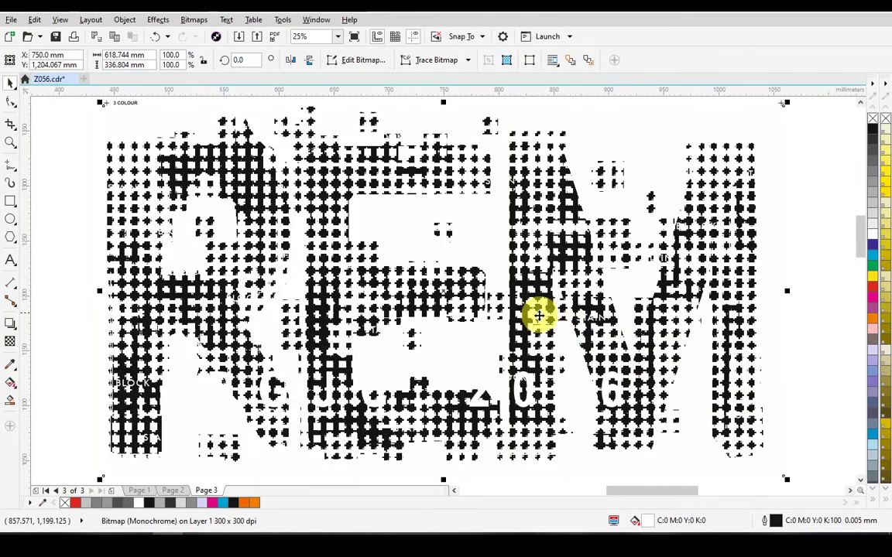
scroll(430, 284, "up", 2)
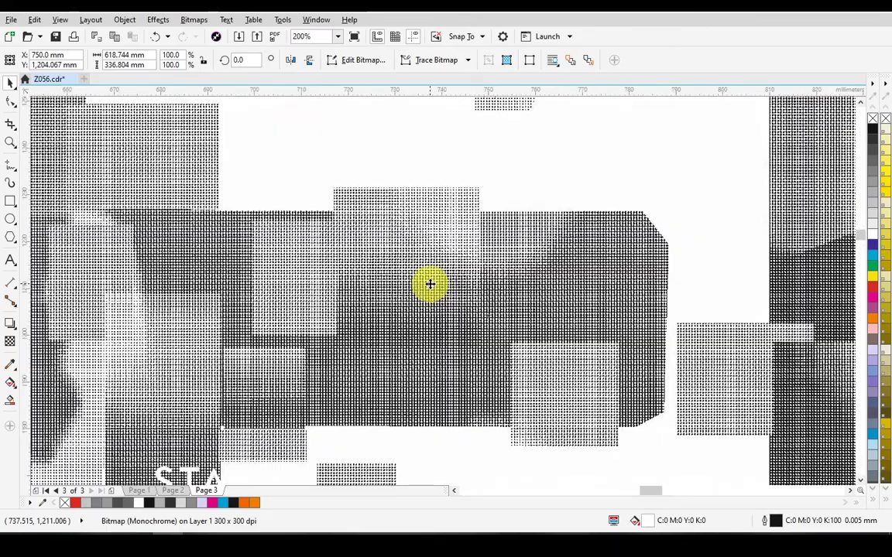
scroll(430, 284, "up", 1)
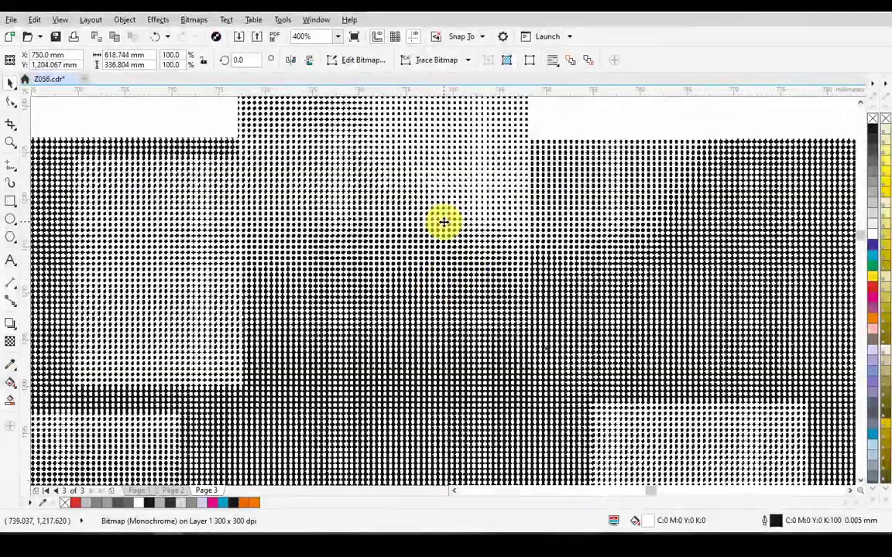
scroll(443, 223, "up", 1)
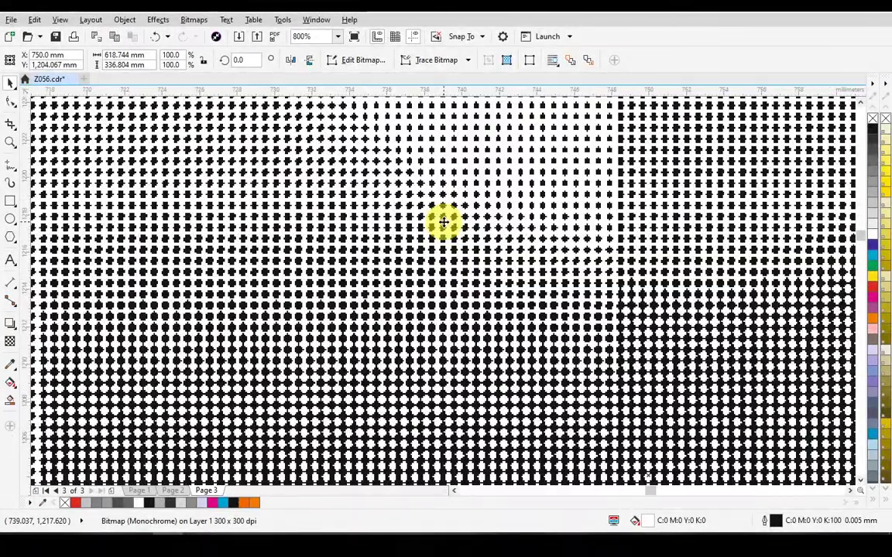
- Check other dot areas, then undo the halftone conversion to restore the grayscale poster
key("F4")
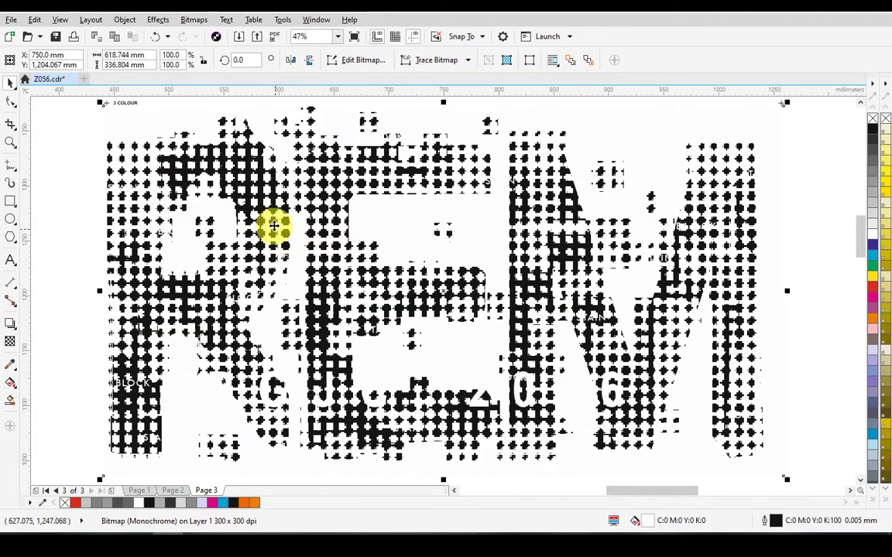
scroll(402, 302, "up", 5)
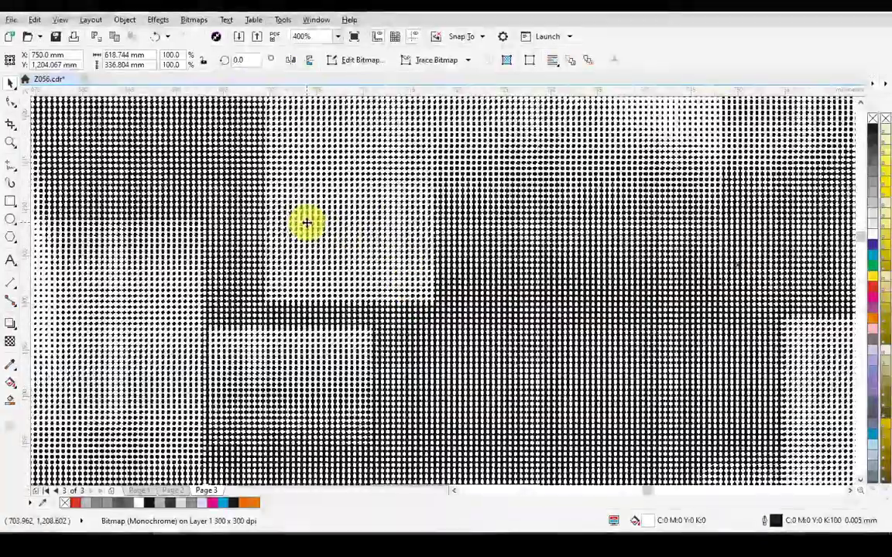
mouse_move(305, 221)
left_mouse_down()
mouse_move(442, 338)
mouse_move(306, 254)
mouse_move(537, 364)
mouse_move(303, 241)
mouse_move(518, 328)
left_mouse_up()
key("shift+F2")
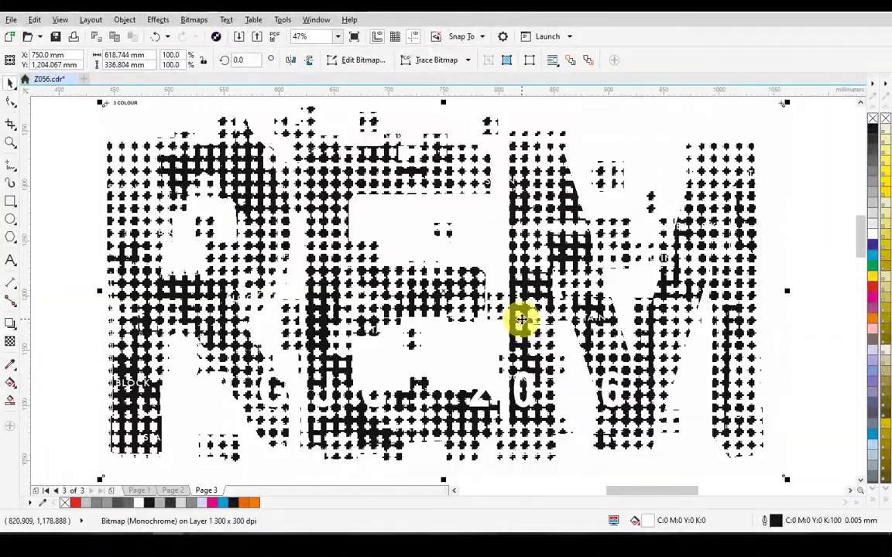
key("ctrl+z")
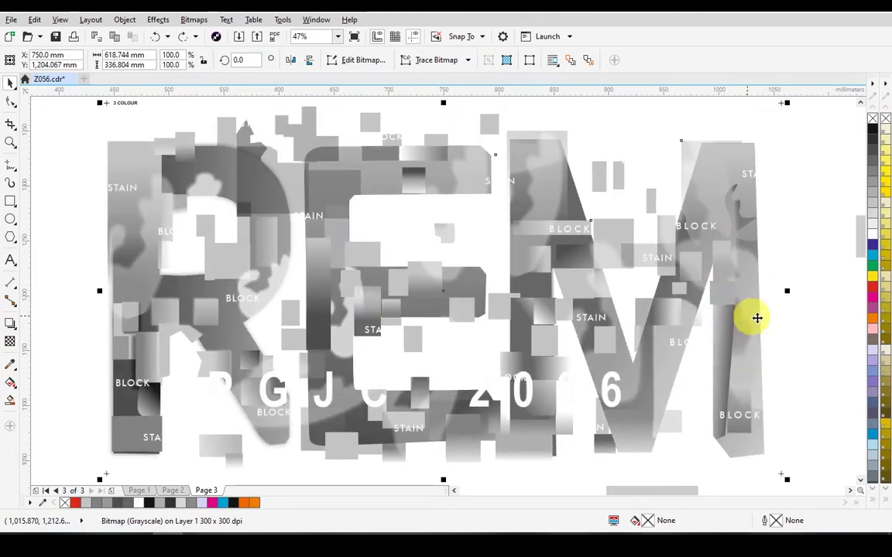
left_click(756, 318)
- Zoom into the empty area beside the poster and draw a rectangle there
mouse_move(816, 328)
left_mouse_down()
mouse_move(483, 332)
mouse_move(429, 309)
left_mouse_up()
left_click(512, 271)
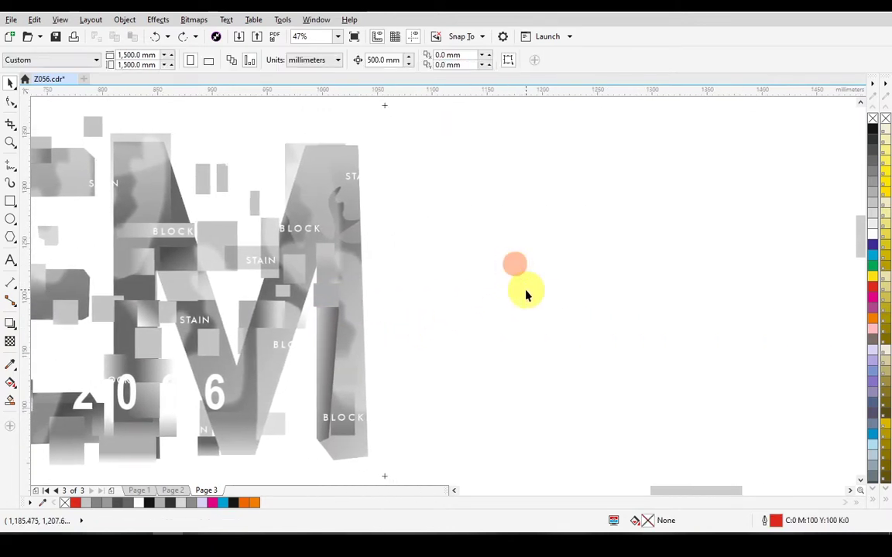
key("z")
mouse_move(403, 142)
left_mouse_down()
mouse_move(645, 296)
mouse_move(771, 357)
left_mouse_up()
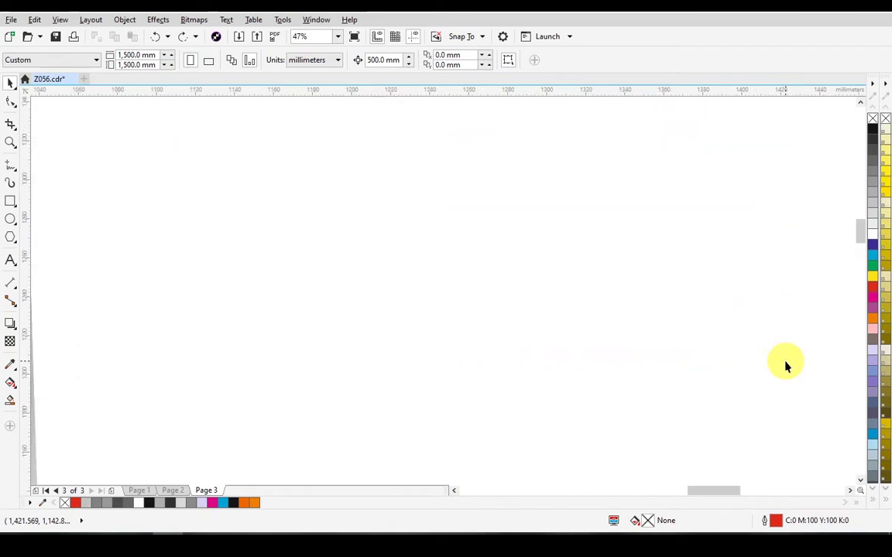
left_click(10, 202)
left_click_drag(182, 175, 415, 320)
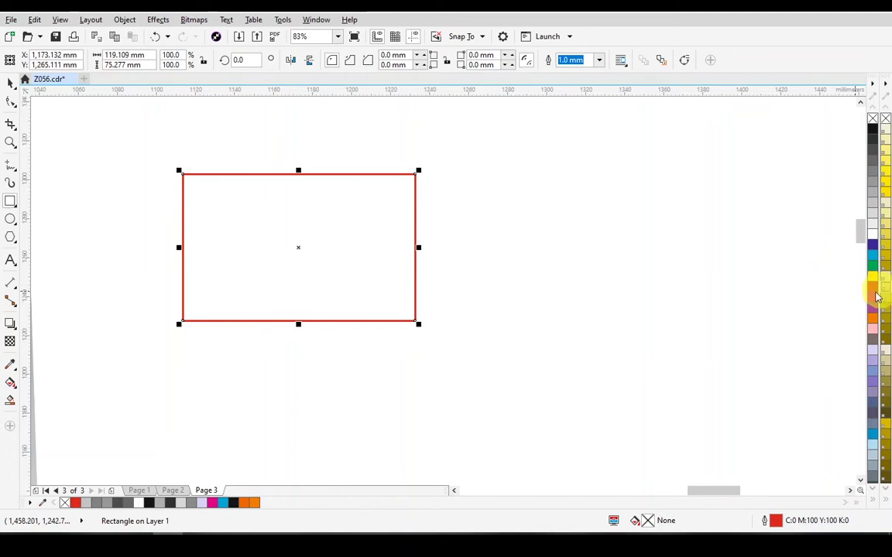
- Fill the rectangle red with no outline and add an overlapping cyan copy down-right
left_click(873, 288)
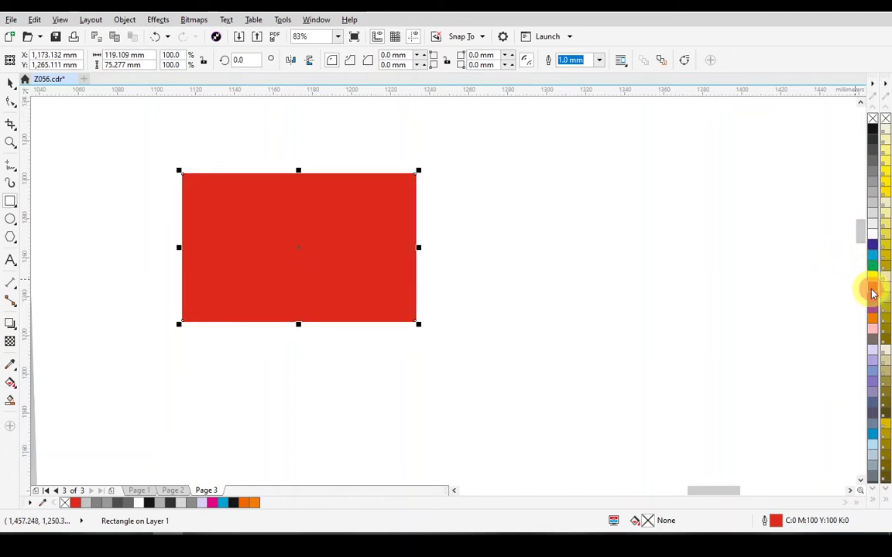
left_click(10, 84)
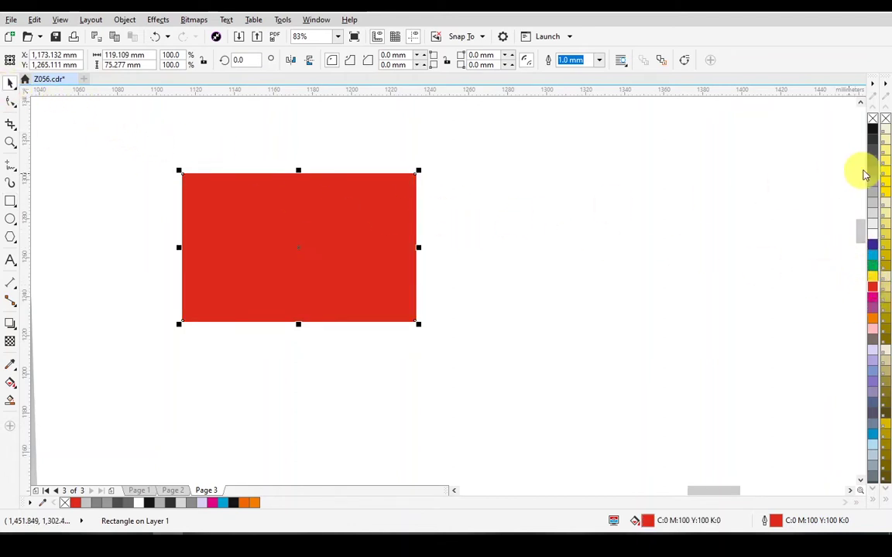
right_click(873, 120)
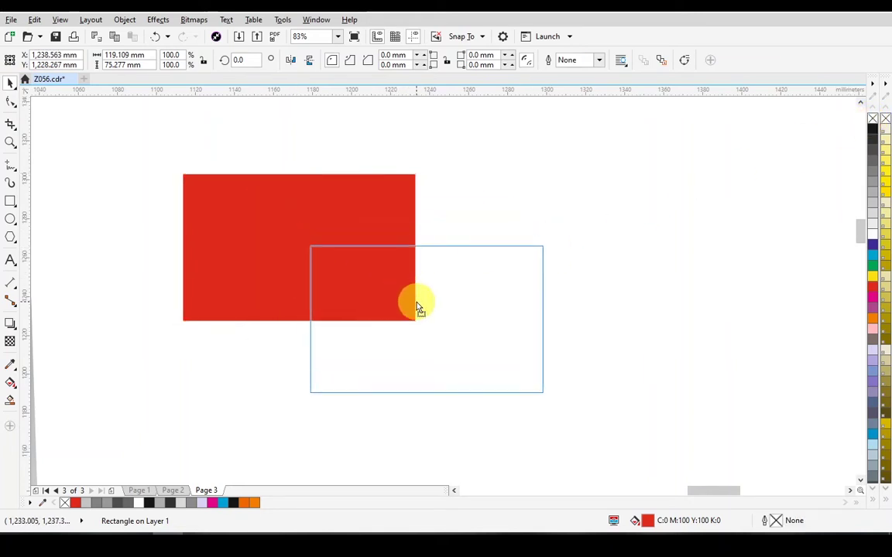
left_click_drag(289, 229, 415, 301)
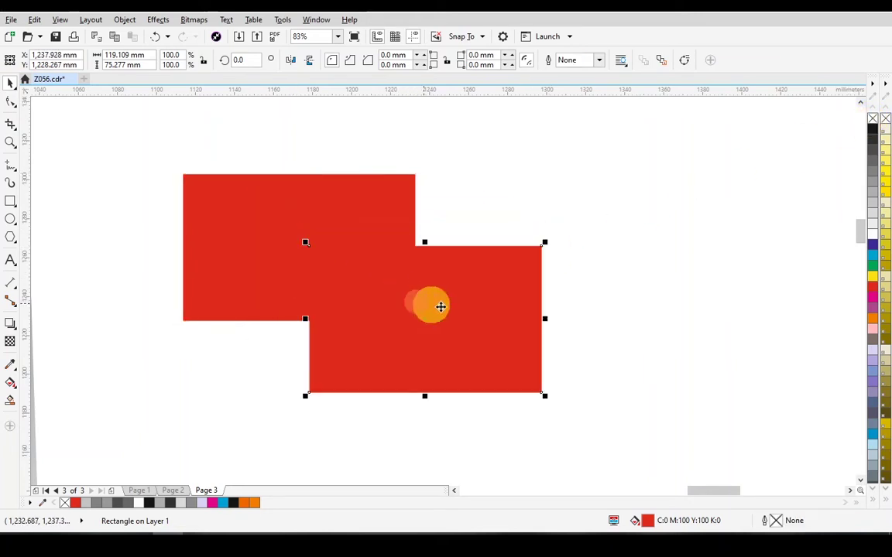
left_click(873, 260)
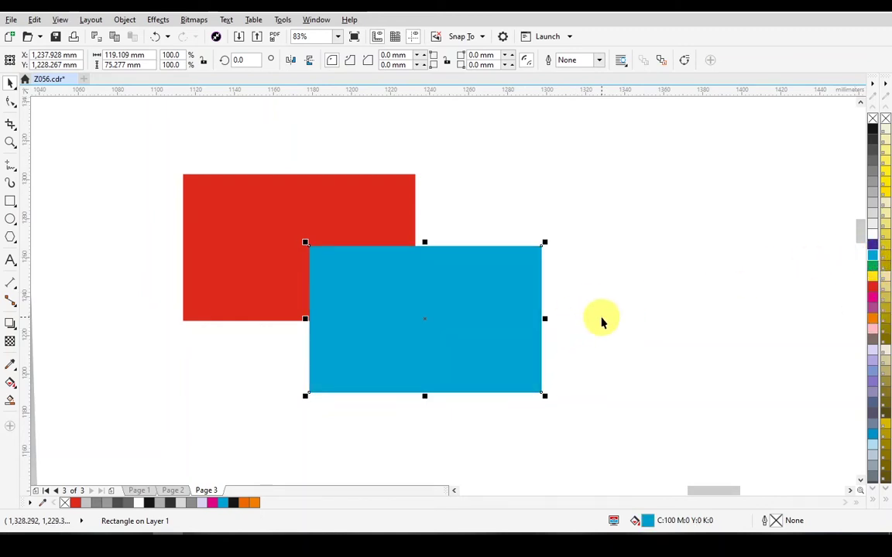
- Nudge the red rectangle slightly up-left and select both rectangles
left_click(250, 213)
left_click_drag(318, 226, 317, 216)
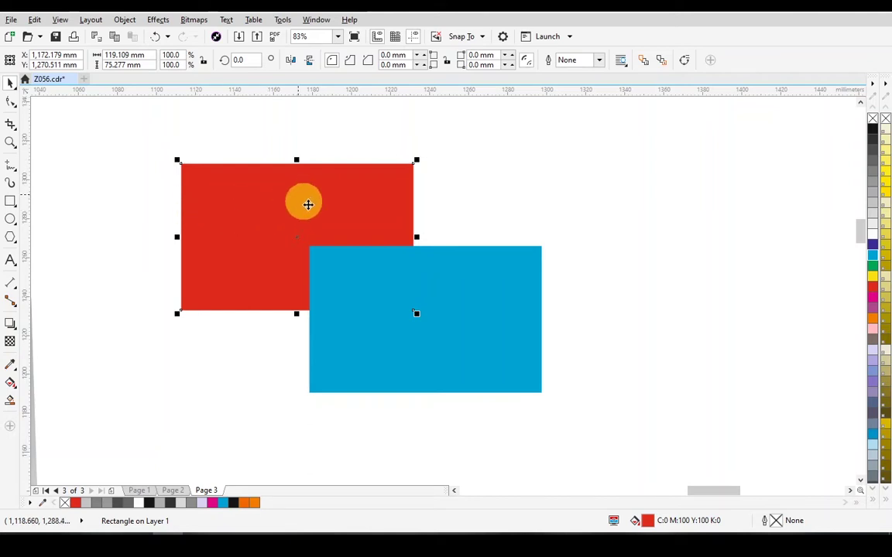
left_click(483, 312)
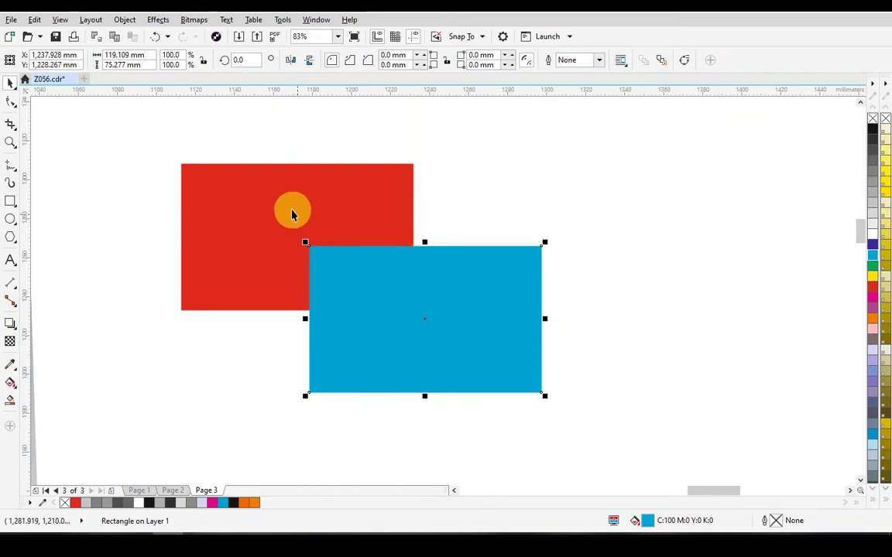
left_click(338, 227, "shift")
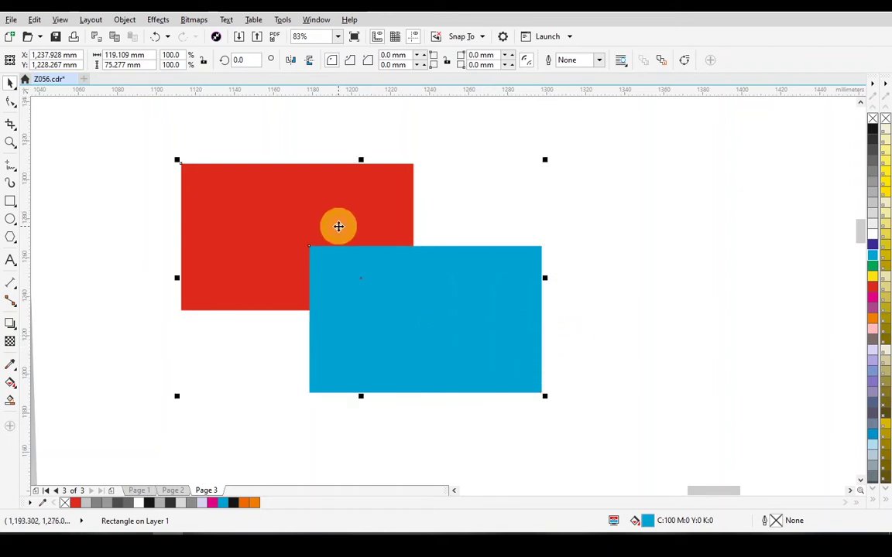
- Lighten the cyan rectangle's fill to C40 light blue
left_click(507, 226)
left_click(468, 283)
left_click(345, 201)
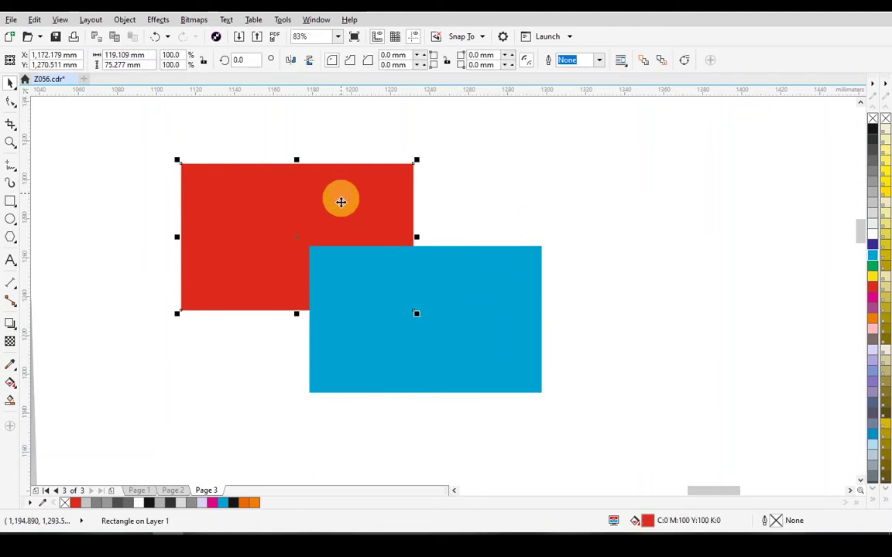
left_click(496, 302)
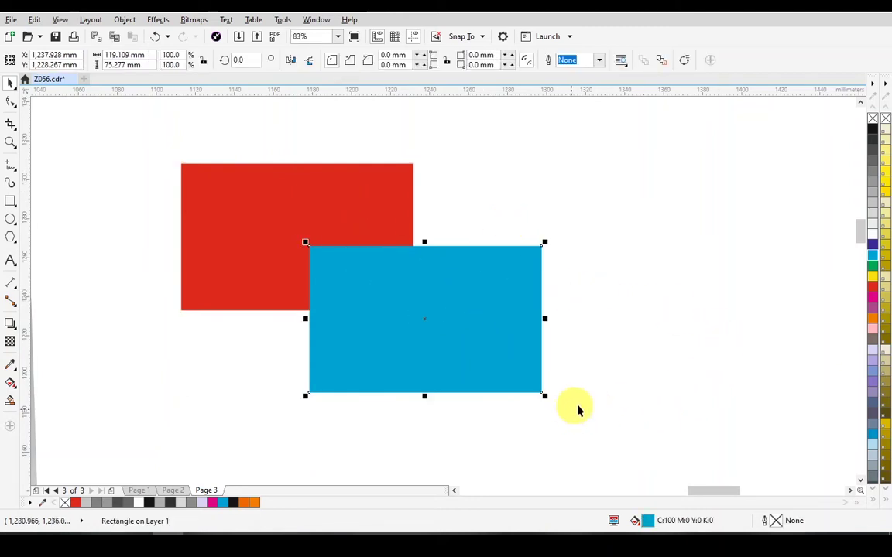
left_click(648, 521)
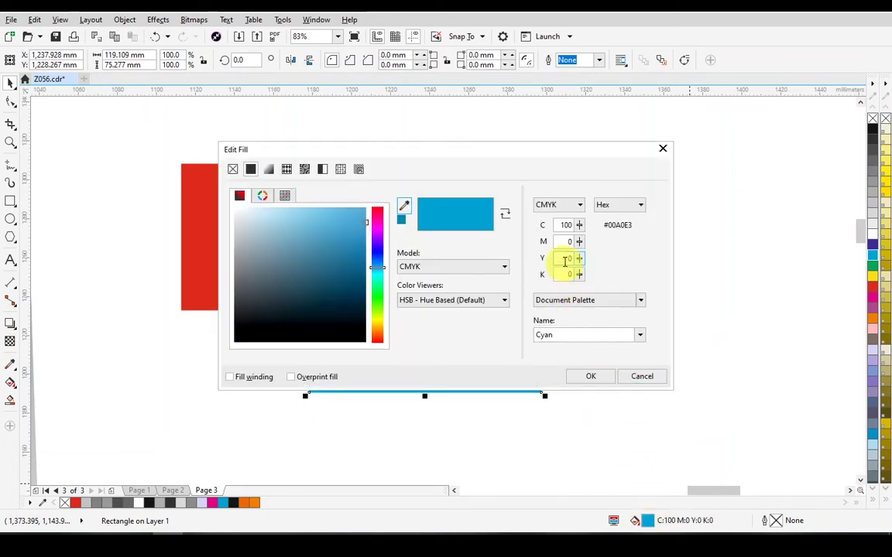
left_click(562, 226)
type("40")
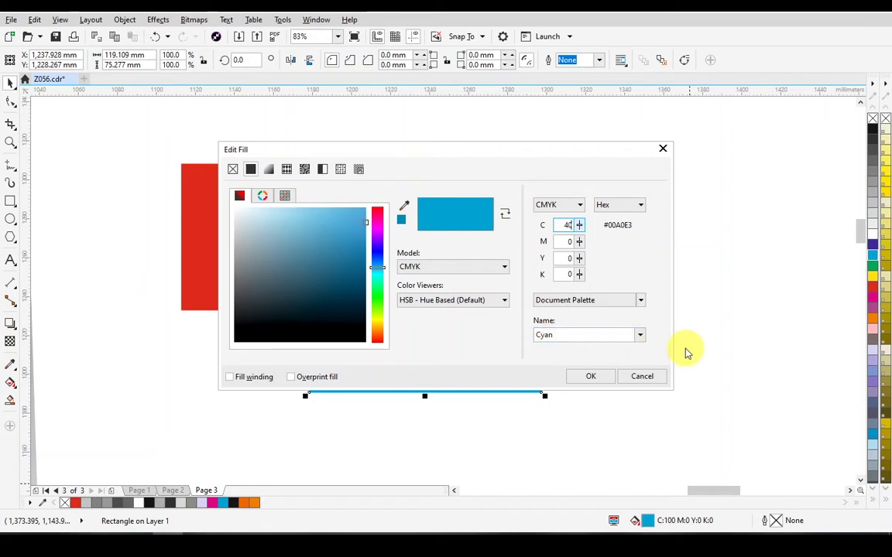
key("Tab")
left_click(588, 376)
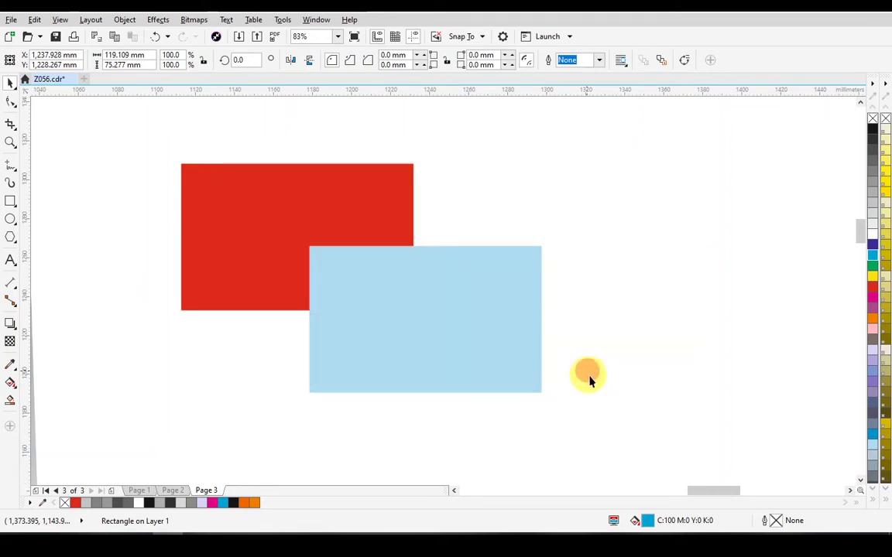
left_click(673, 362)
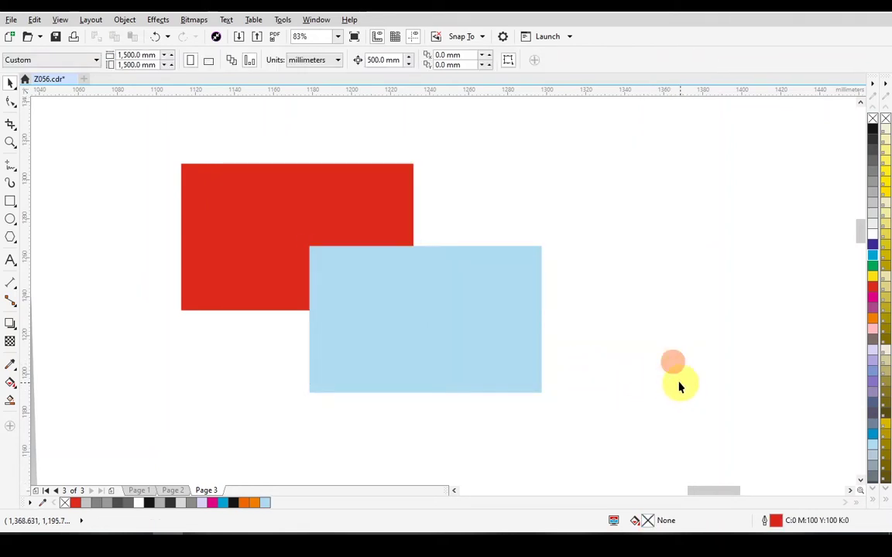
- Refill the red rectangle with salmon pink C0 M45 Y35 K0
left_click(294, 281)
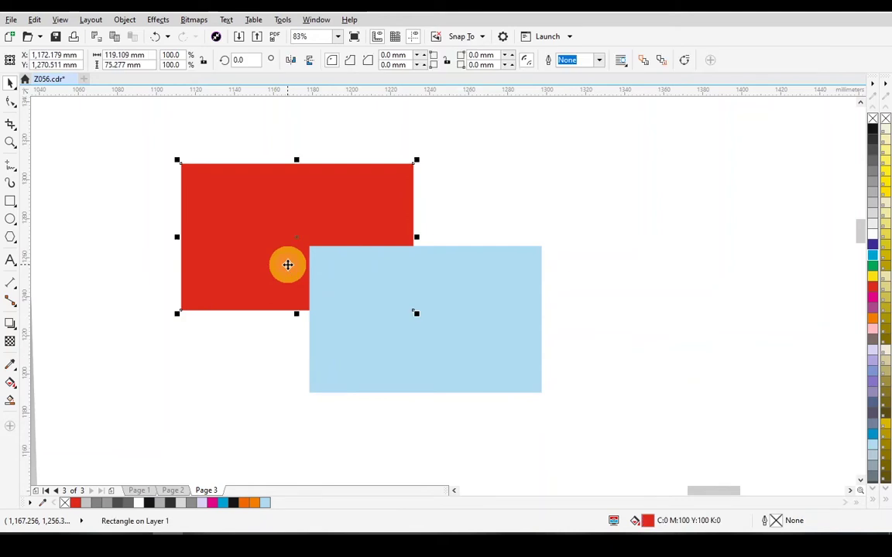
double_click(649, 522)
double_click(566, 241)
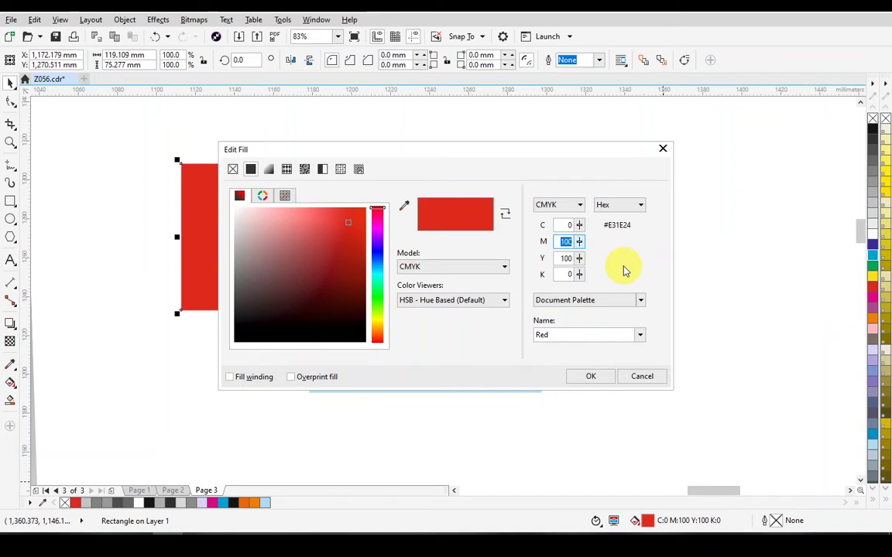
key("Tab")
type("35")
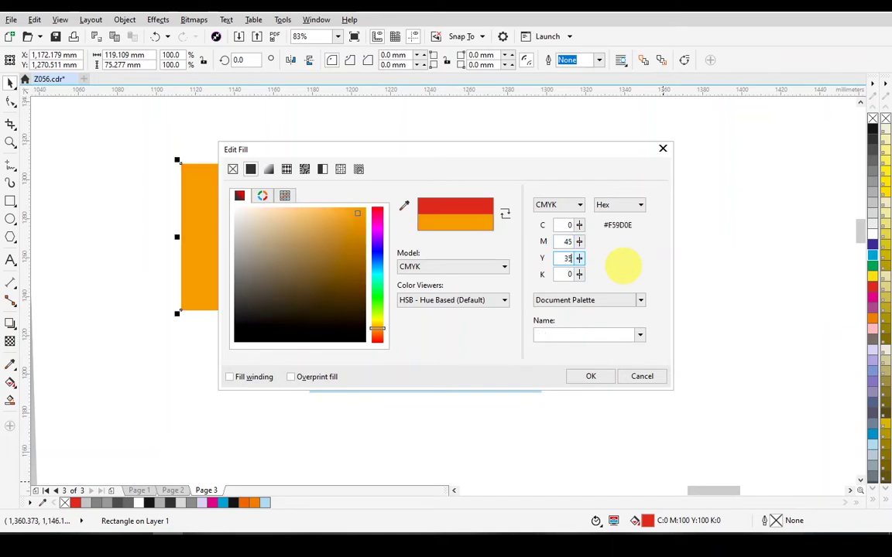
key("Tab")
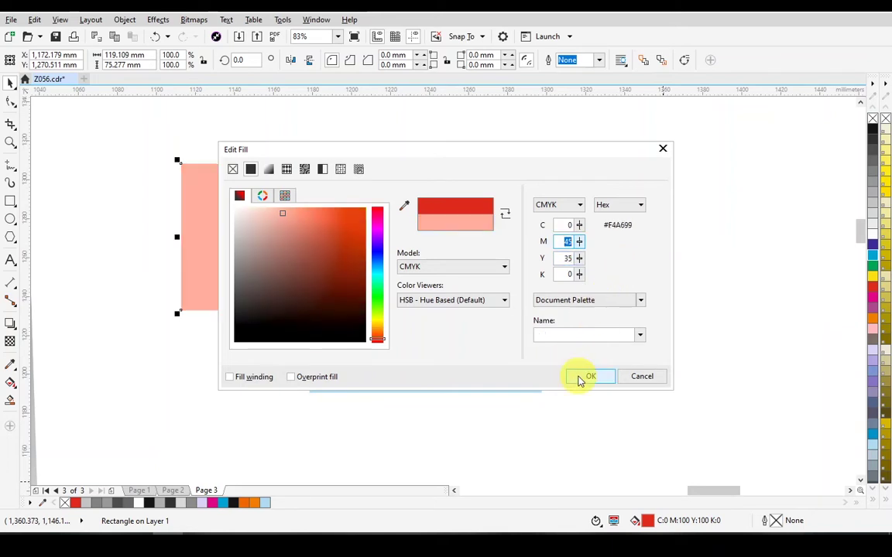
left_click(582, 377)
left_click(629, 271)
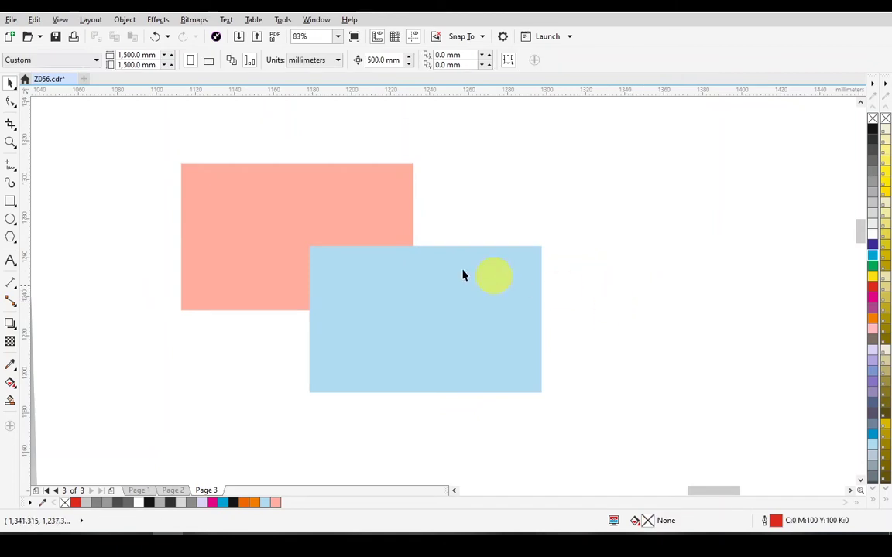
- Move the salmon rectangle up-left and the blue one down-right so they meet only at a corner
left_click_drag(281, 243, 232, 215)
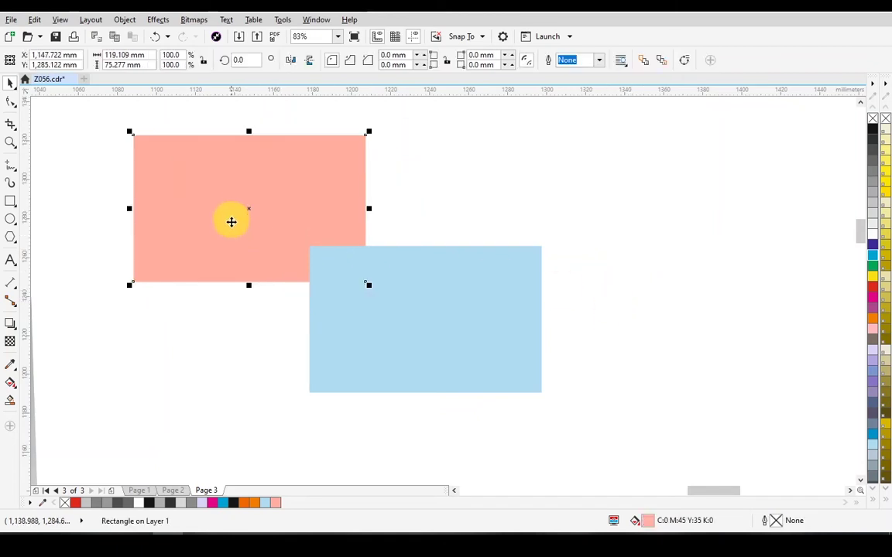
left_click_drag(471, 308, 510, 335)
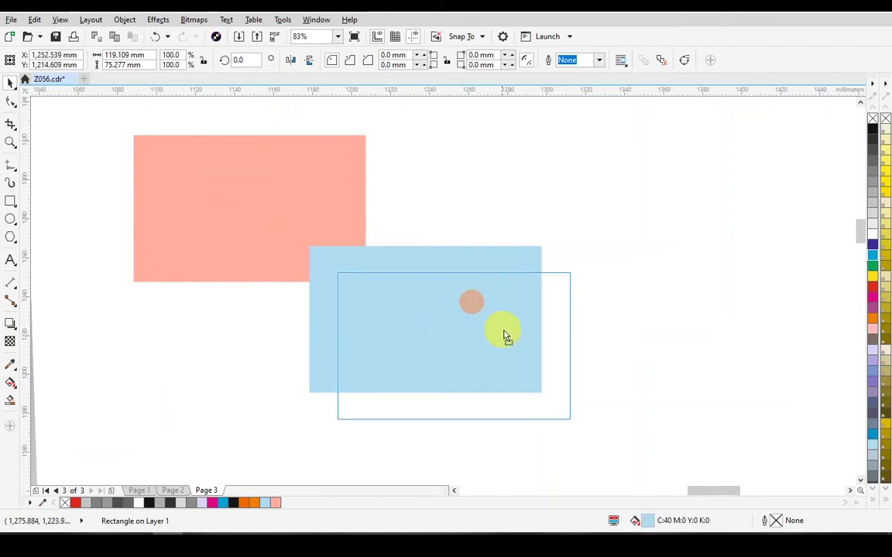
left_click(294, 211)
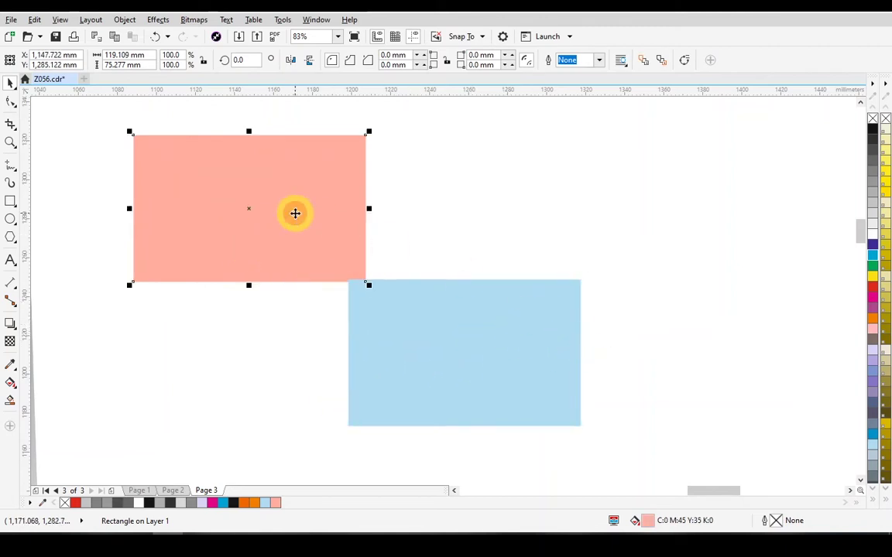
left_click(429, 321)
left_click(307, 247)
left_click(406, 318)
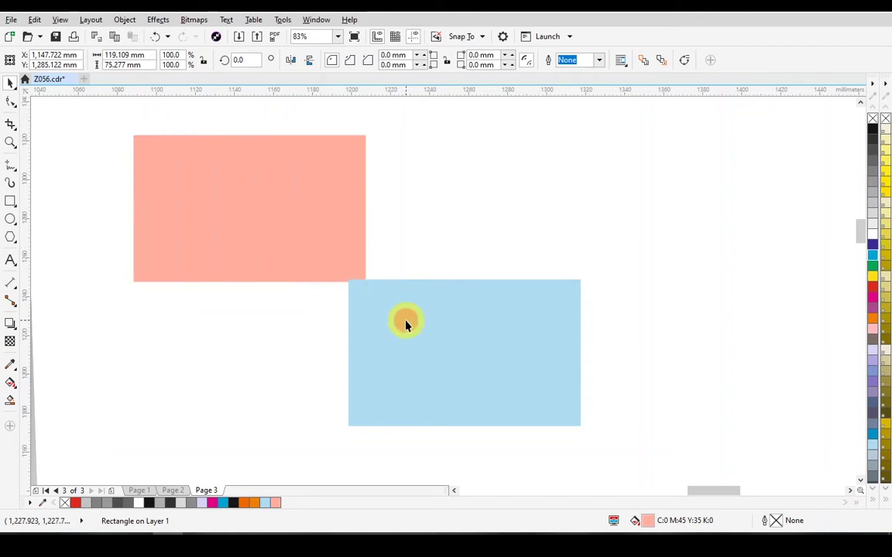
left_click(280, 230)
left_click(417, 308)
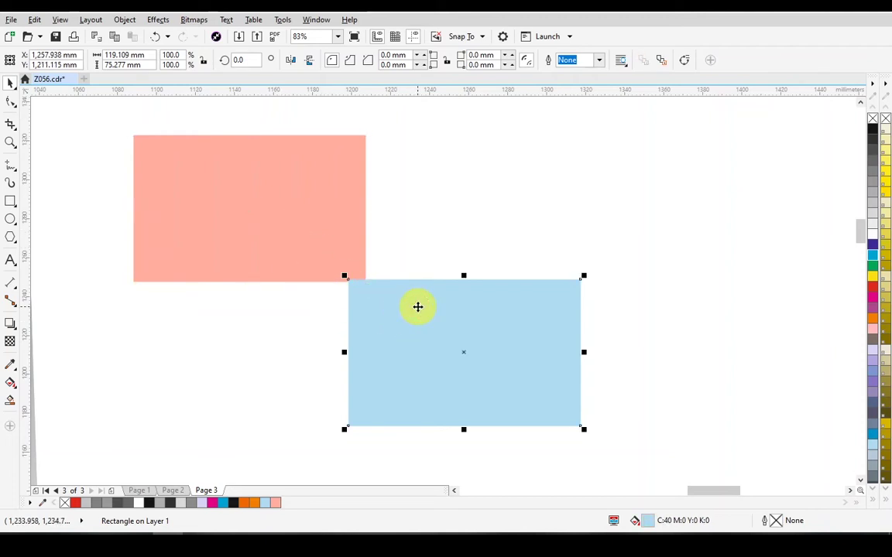
left_click(238, 216)
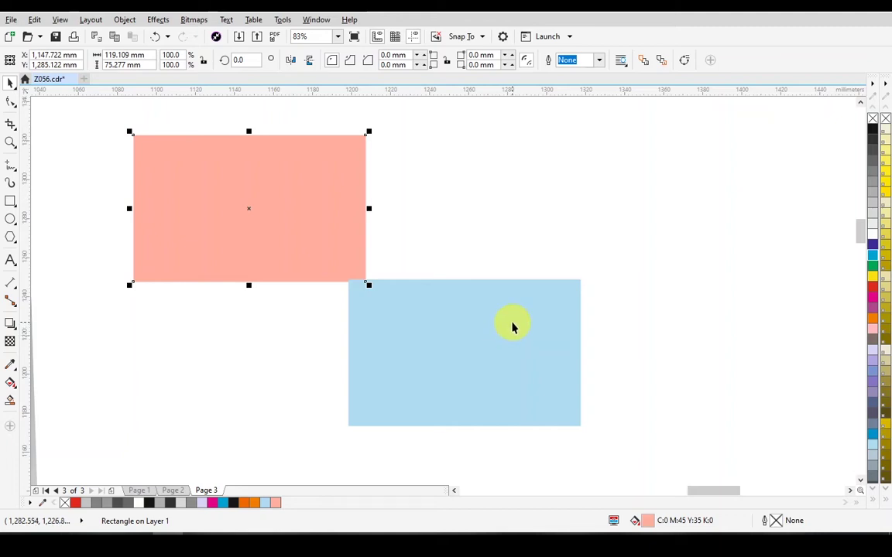
- Refill the salmon rectangle with 40% Black (C0 M0 Y0 K40) and move the rectangles apart
double_click(648, 520)
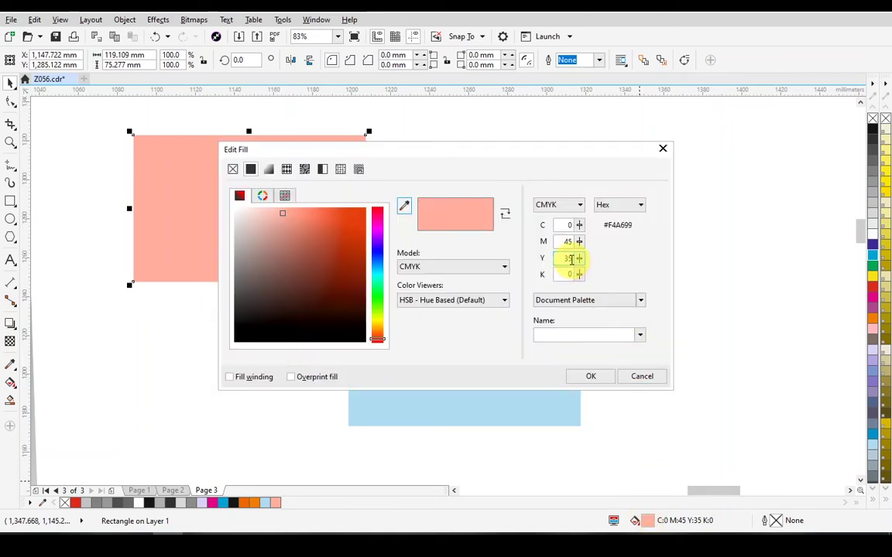
double_click(572, 259)
type("0")
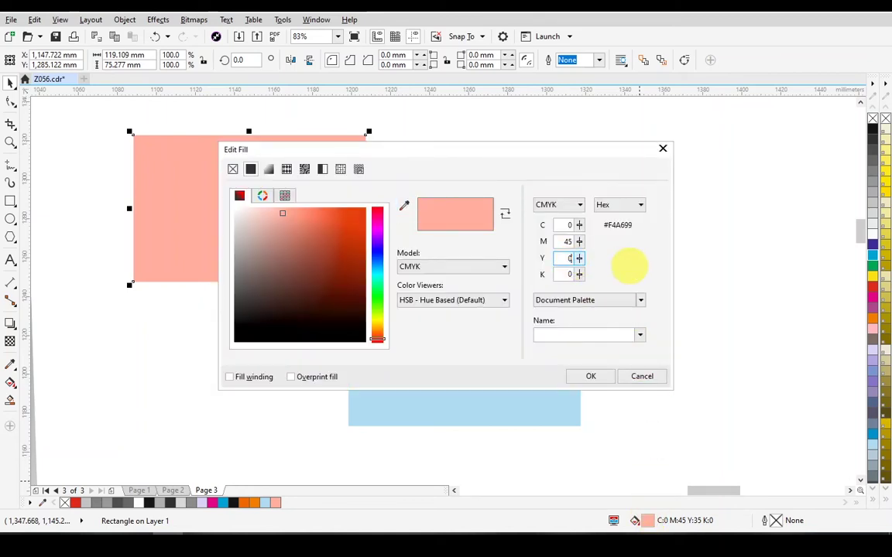
key("shift+Tab")
key("Tab")
key("Tab")
type("40")
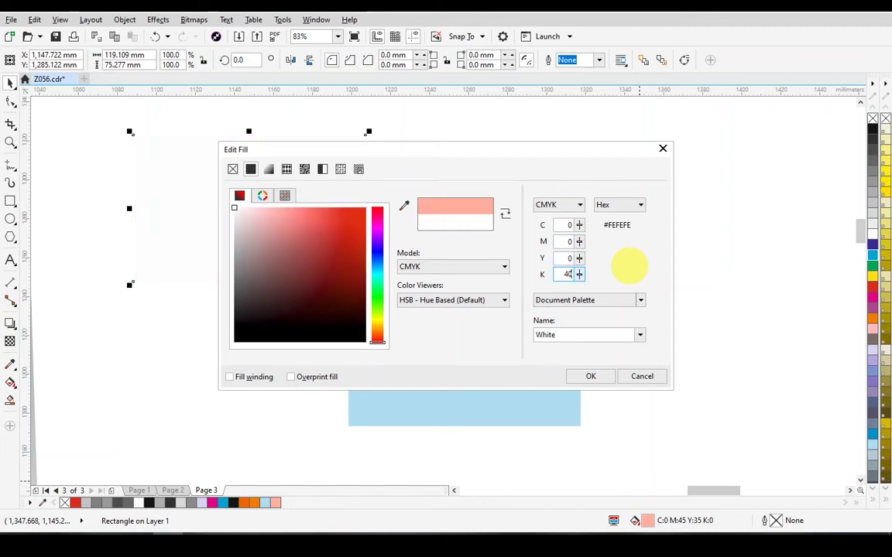
left_click(629, 266)
key("Return")
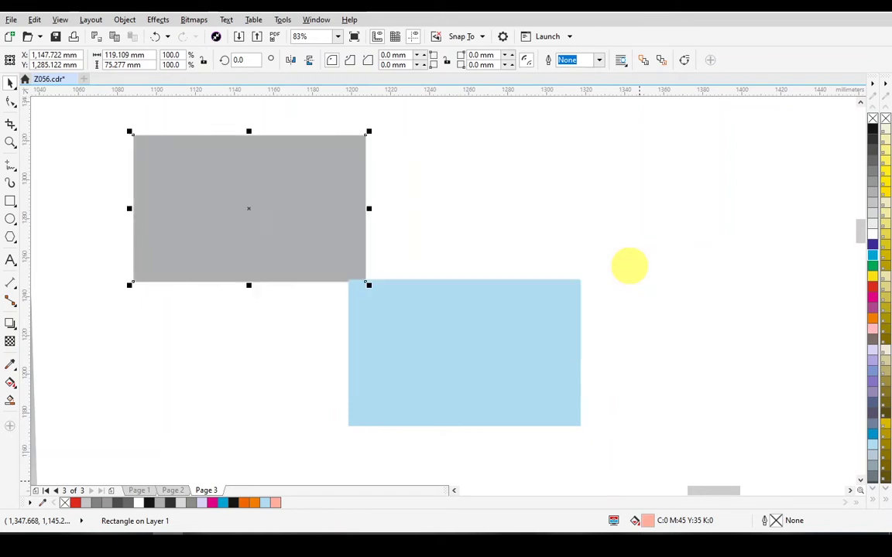
left_click(630, 265)
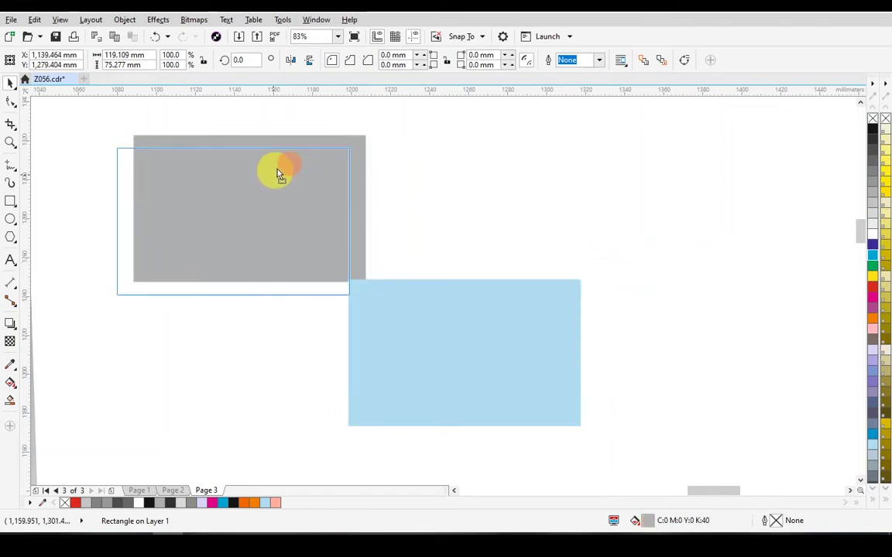
left_click_drag(282, 178, 290, 168)
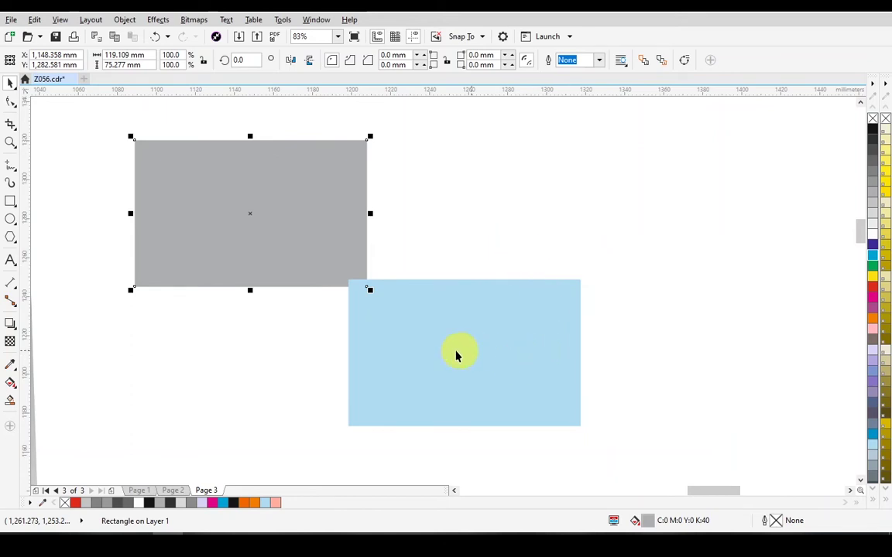
left_click_drag(426, 352, 550, 344)
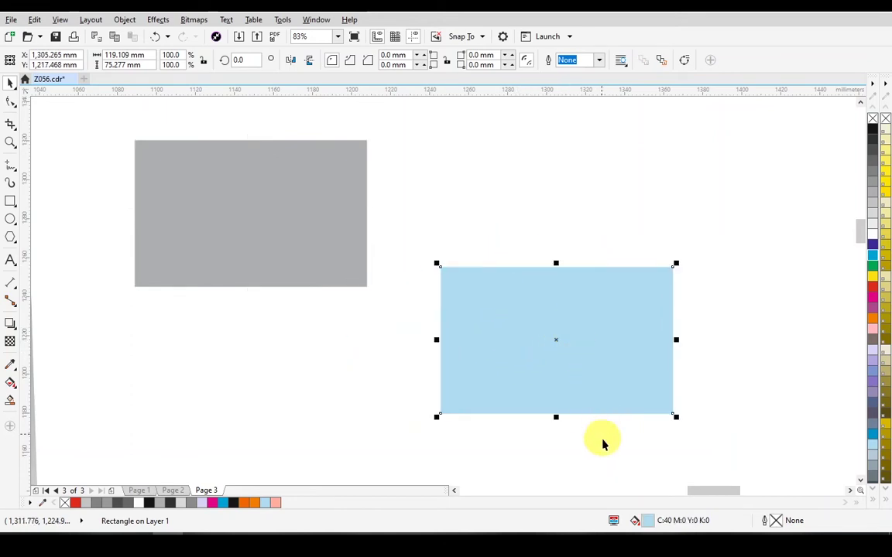
- Refill the blue rectangle with 40% Black (C0 M0 Y0 K40) as well
double_click(652, 524)
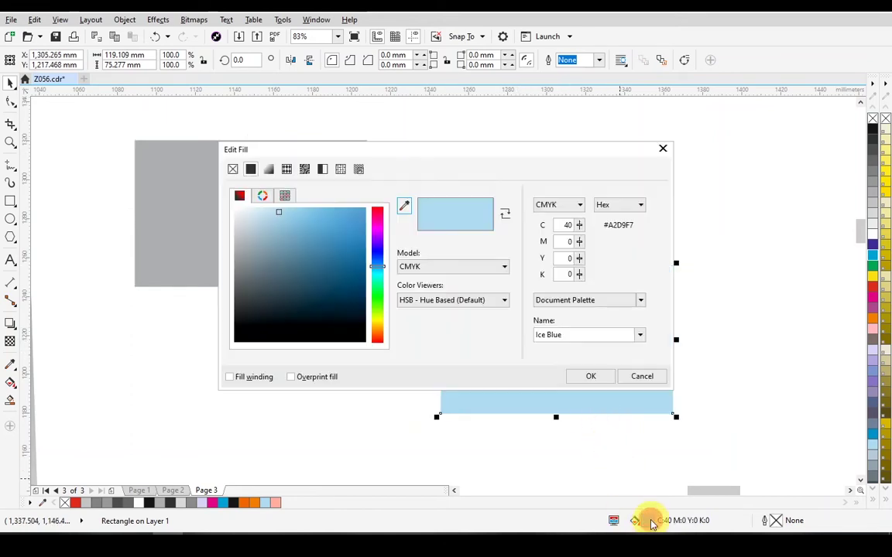
left_click(568, 225)
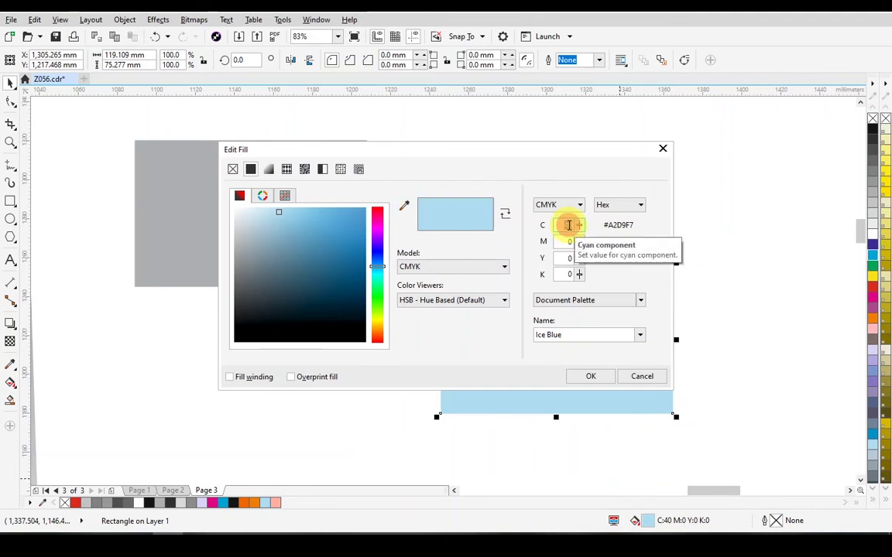
type("0")
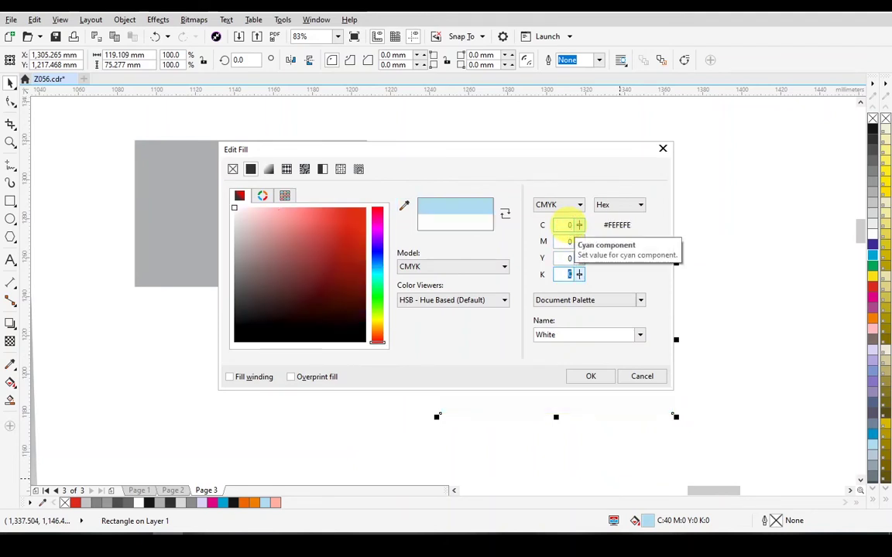
key("Tab")
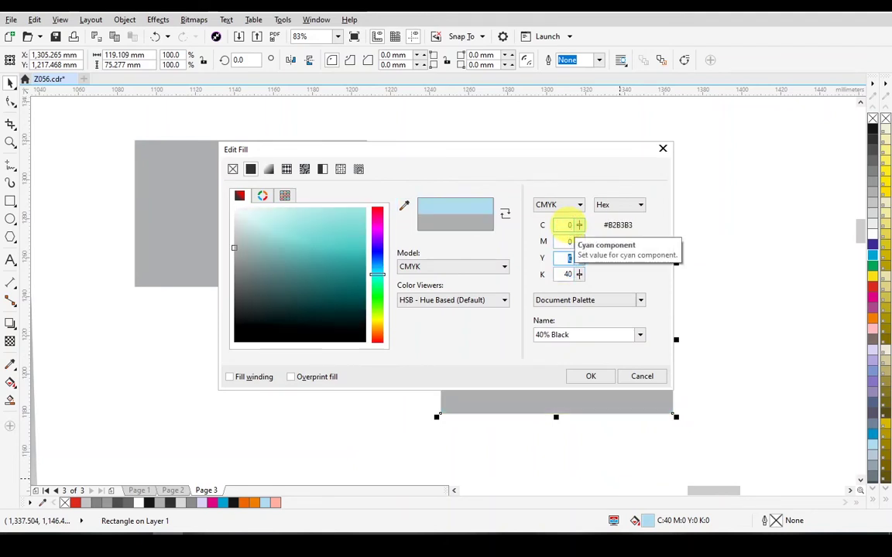
key("Return")
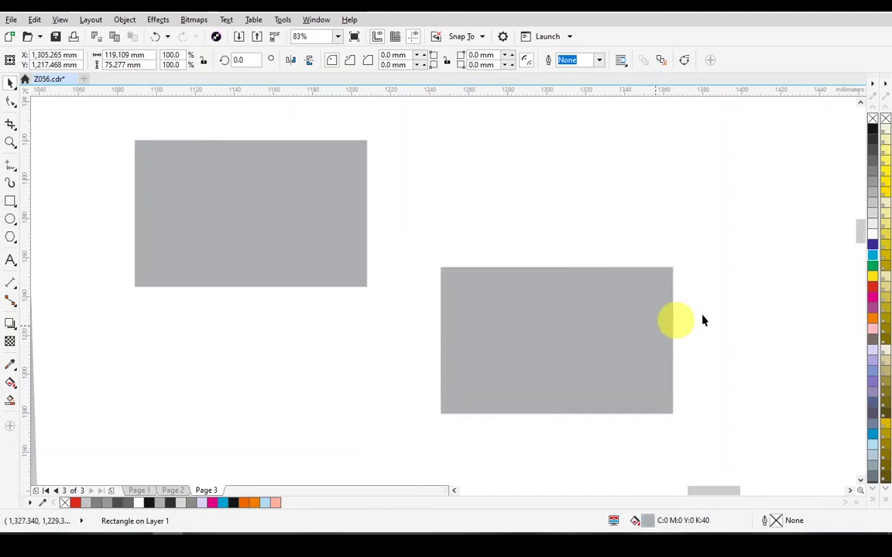
left_click(581, 320)
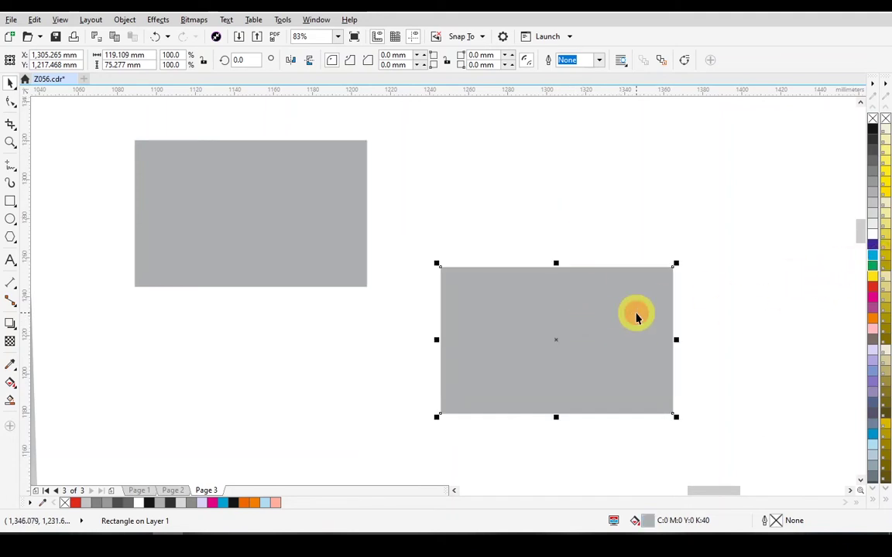
left_click(317, 239)
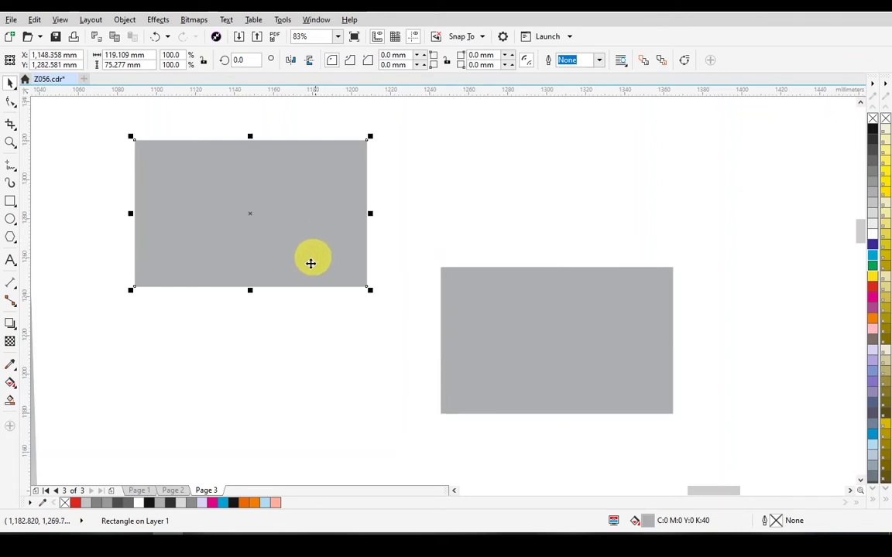
- Convert the left gray rectangle to a grayscale bitmap
left_click(186, 22)
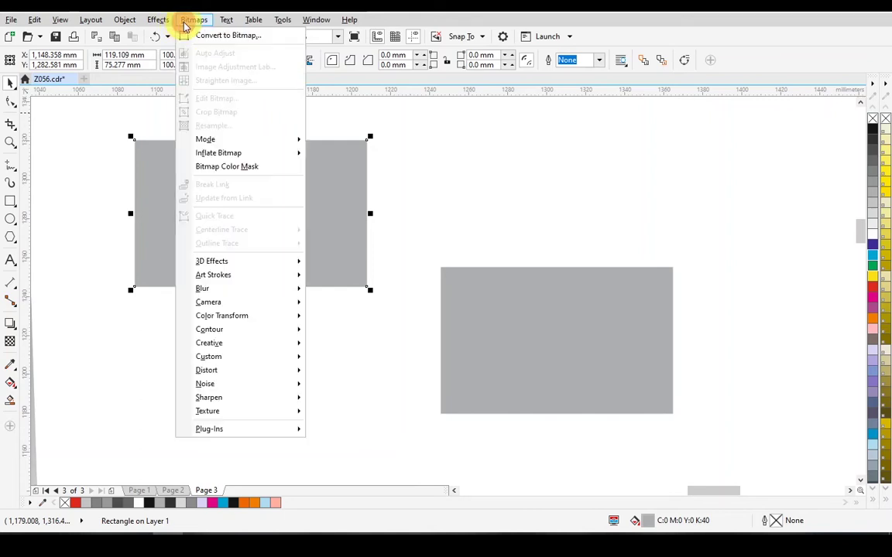
left_click(199, 36)
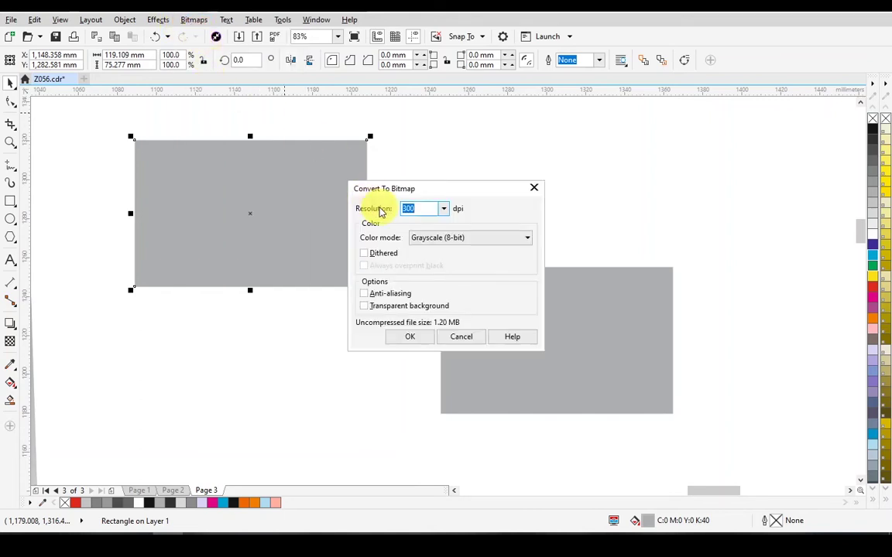
left_click(407, 337)
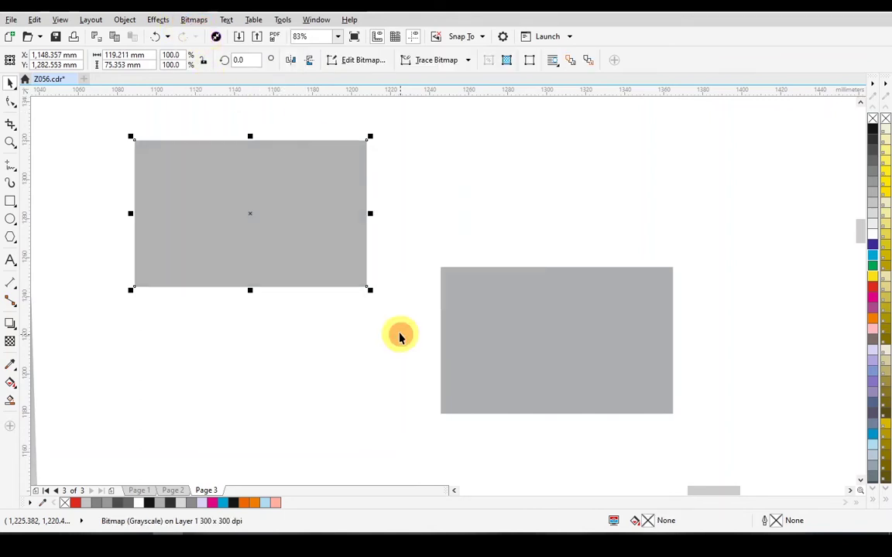
- Make it a Black and White (1-bit) bitmap with a Round halftone at 25 lines per inch
left_click(191, 21)
mouse_move(224, 139)
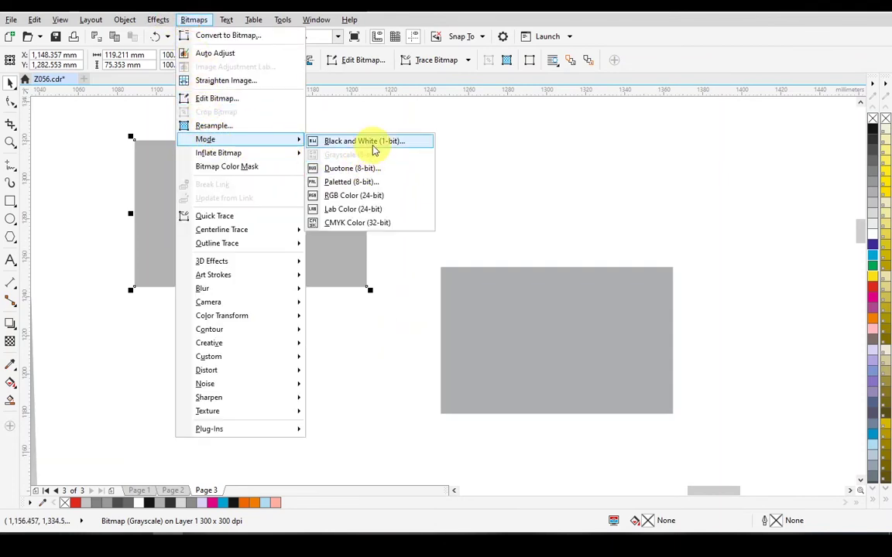
left_click(365, 142)
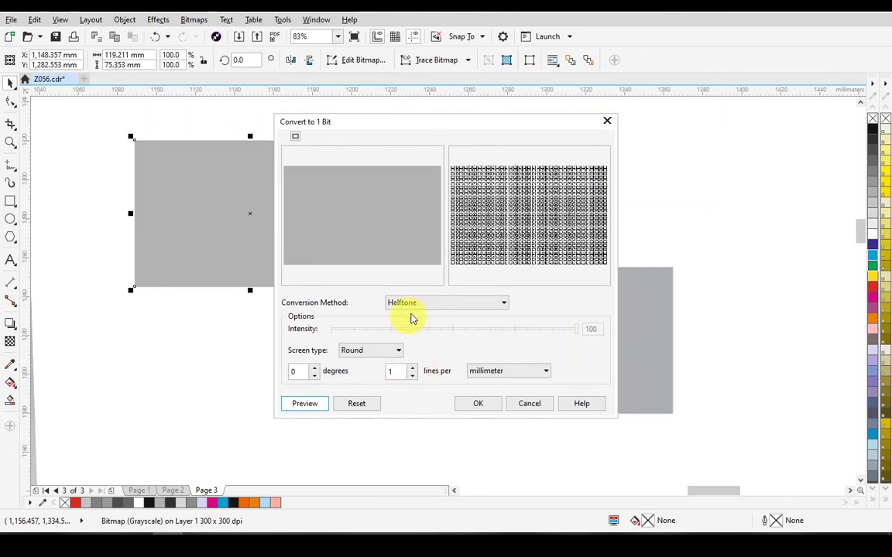
left_click(424, 302)
left_click(416, 363)
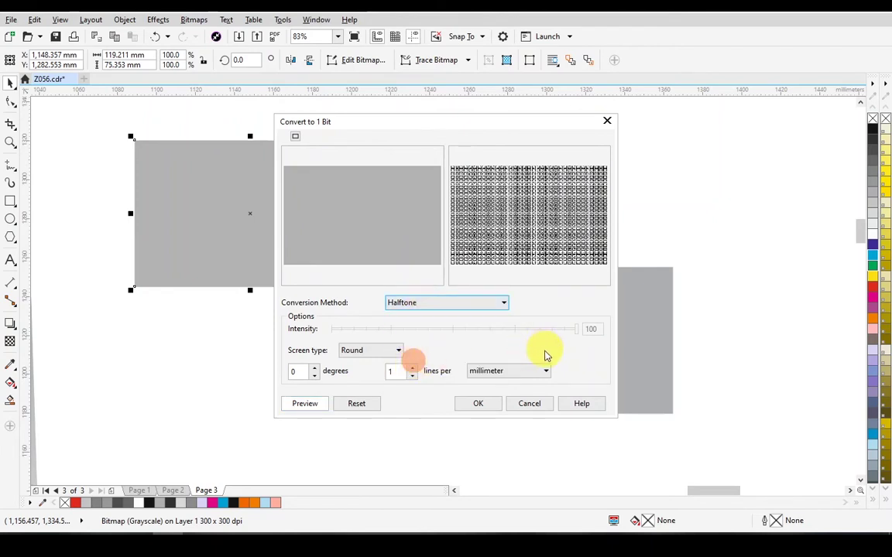
left_click(383, 353)
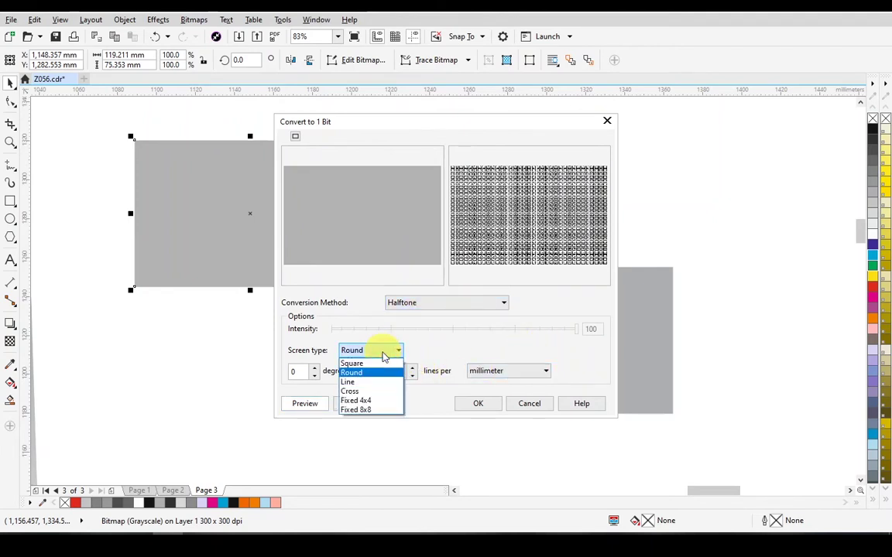
left_click(368, 373)
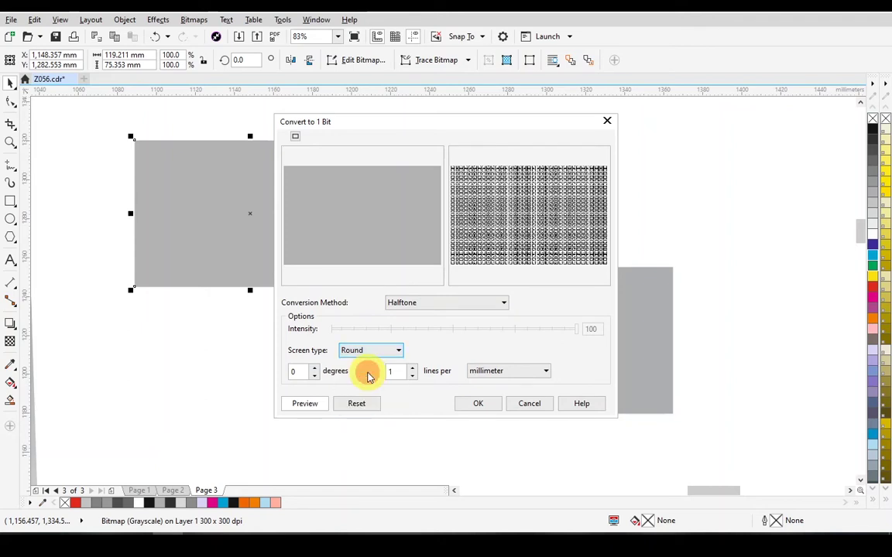
left_click(494, 370)
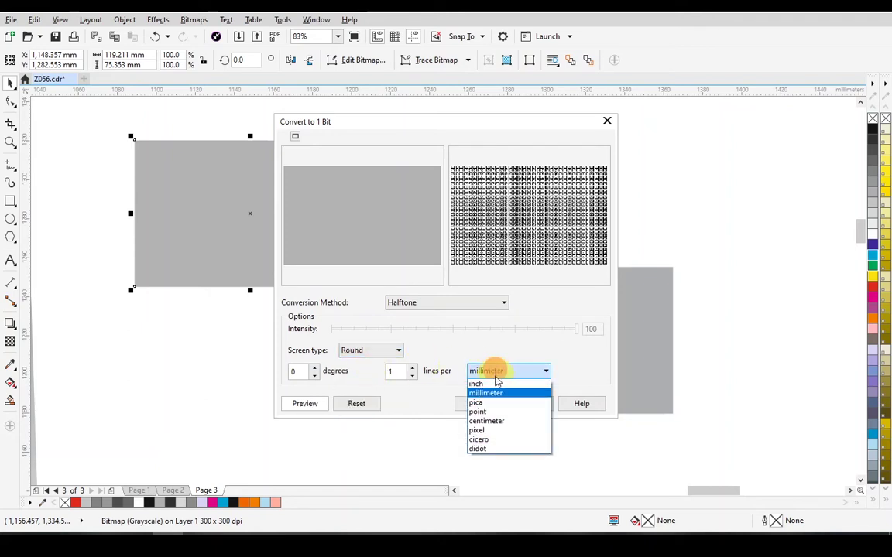
left_click(496, 384)
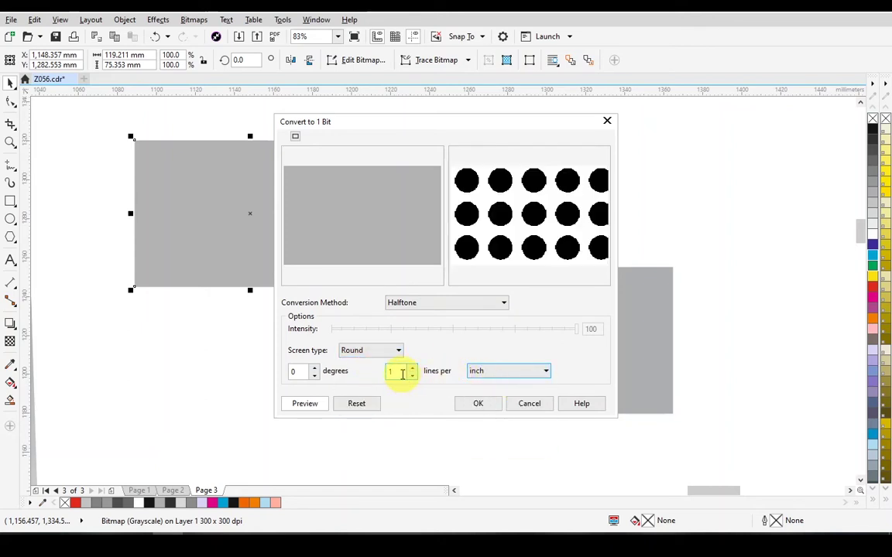
double_click(400, 373)
type("5")
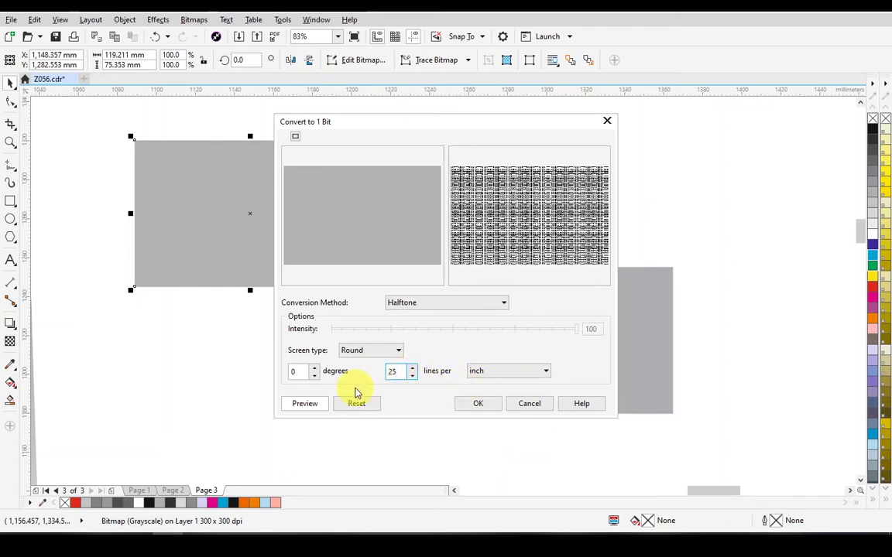
left_click(475, 404)
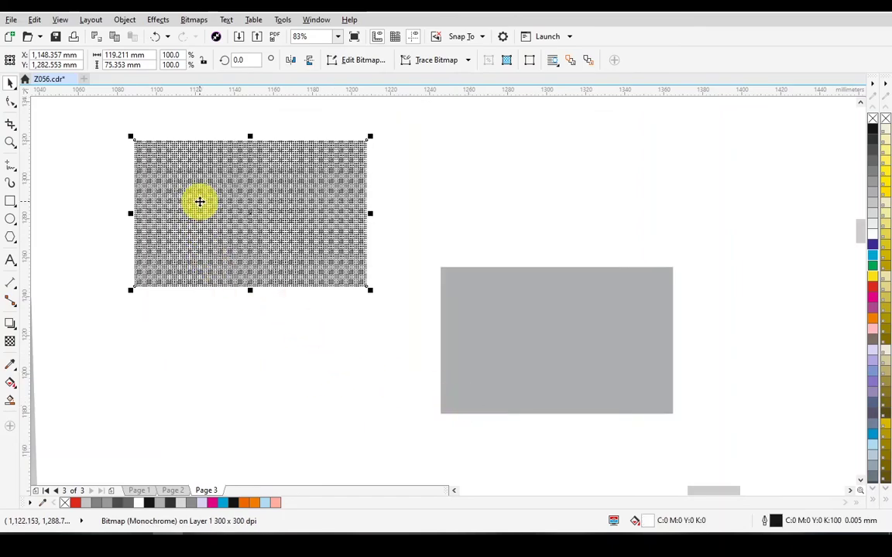
- Zoom in and out to inspect the halftone dots, then fit the bitmap to the view
scroll(199, 199, "up", 3)
scroll(353, 270, "up", 2)
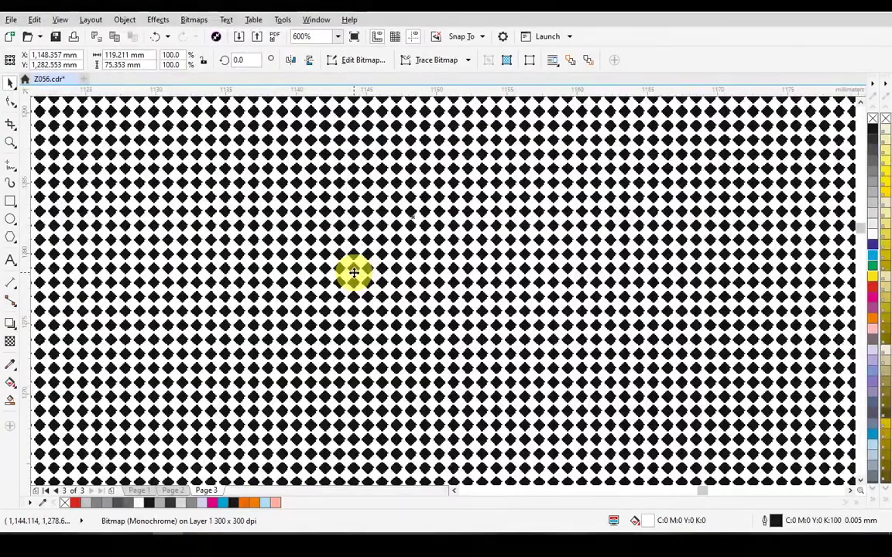
scroll(353, 271, "down", 2)
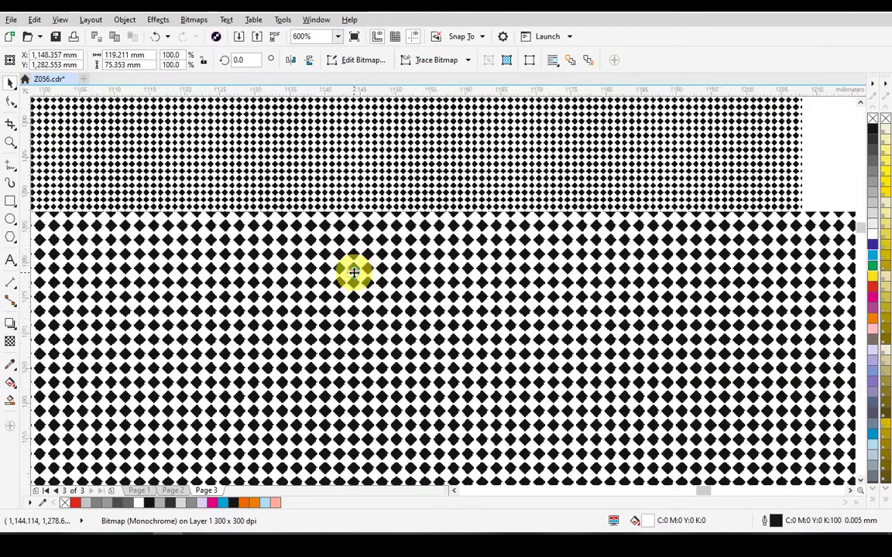
scroll(354, 271, "down", 4)
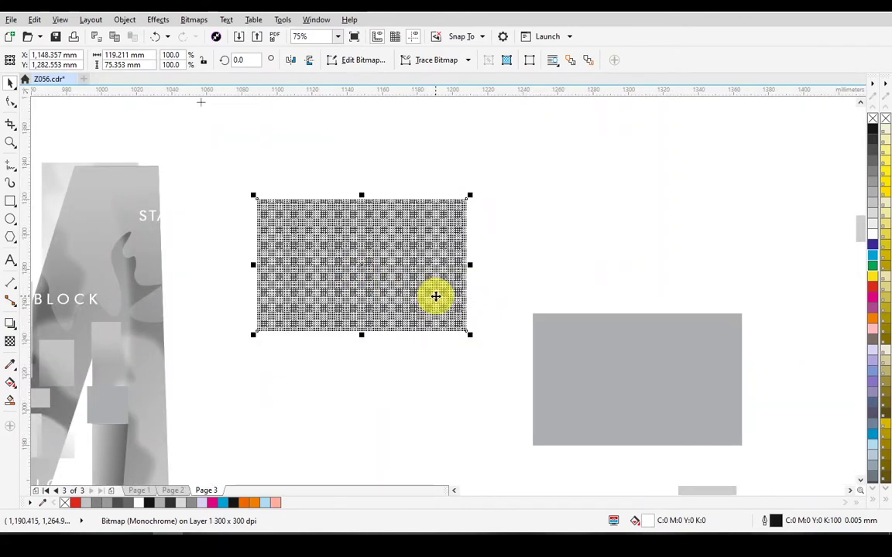
key("shift+F2")
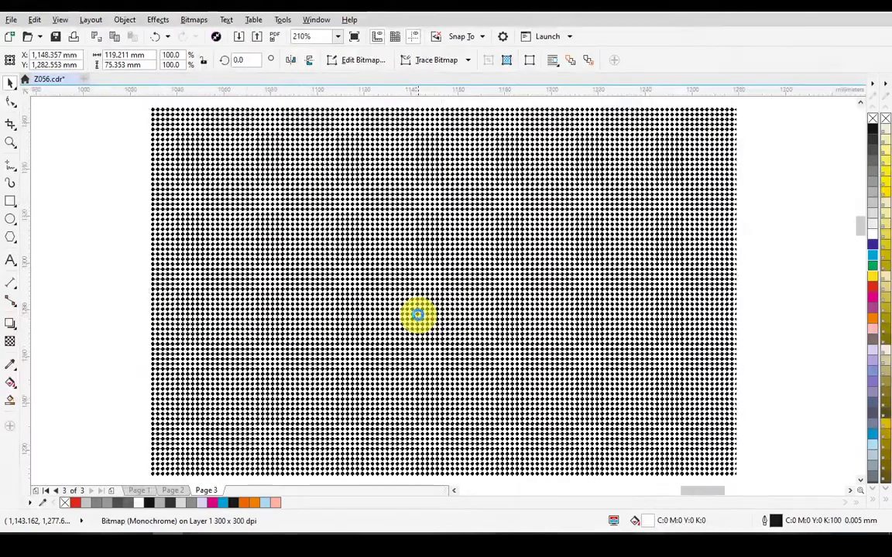
- Move the solid 40% Black rectangle up and left toward the canvas centre
scroll(418, 314, "down", 2)
key("Delete")
left_click_drag(720, 424, 402, 253)
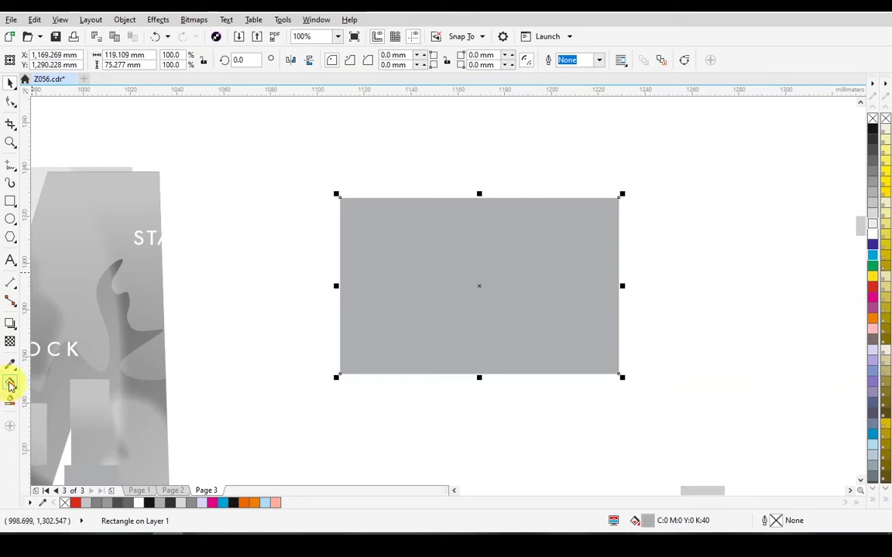
- Apply a top-to-bottom linear fountain fill with the grey start extended lower, then reselect the rectangle
left_click(10, 383)
left_click_drag(474, 222, 470, 354)
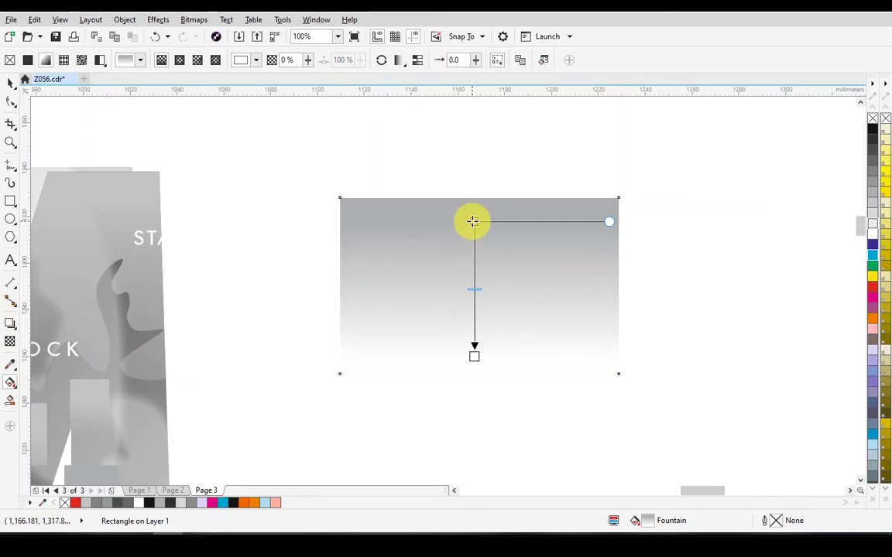
left_click_drag(472, 222, 475, 258)
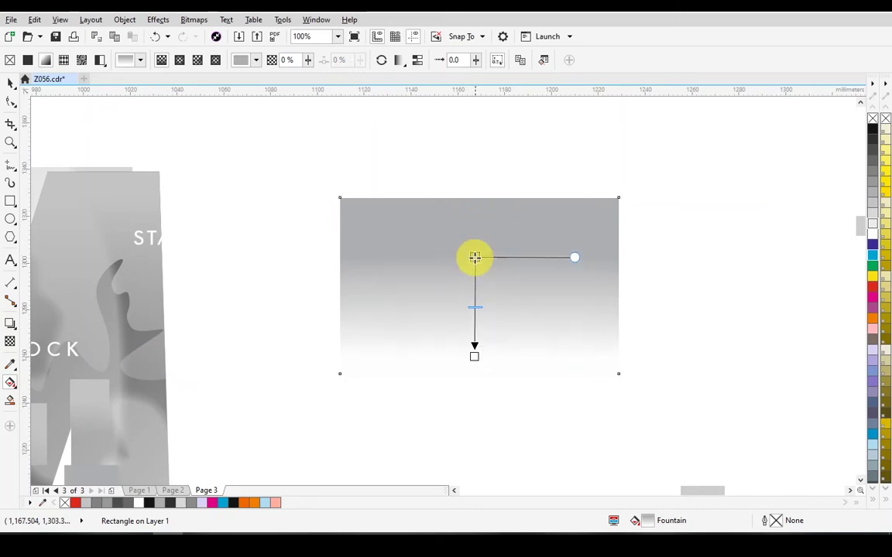
key("space")
left_click(685, 319)
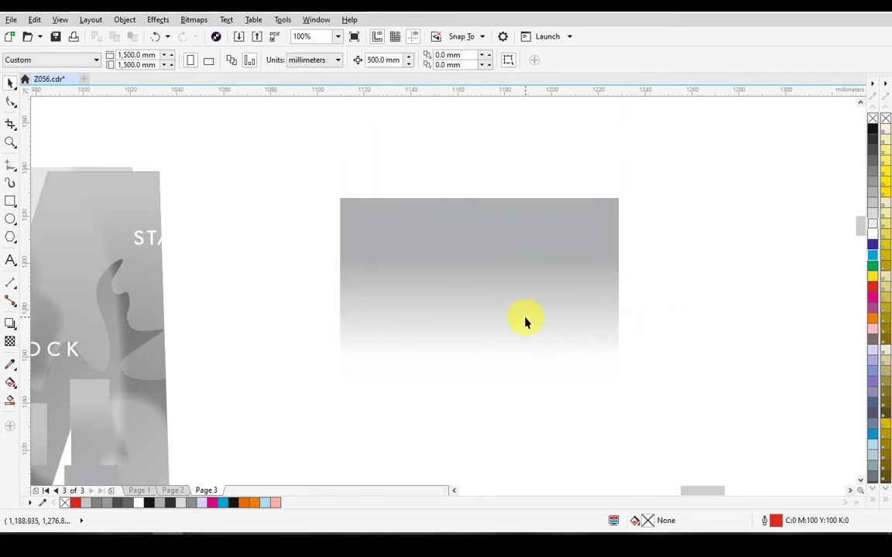
left_click(461, 271)
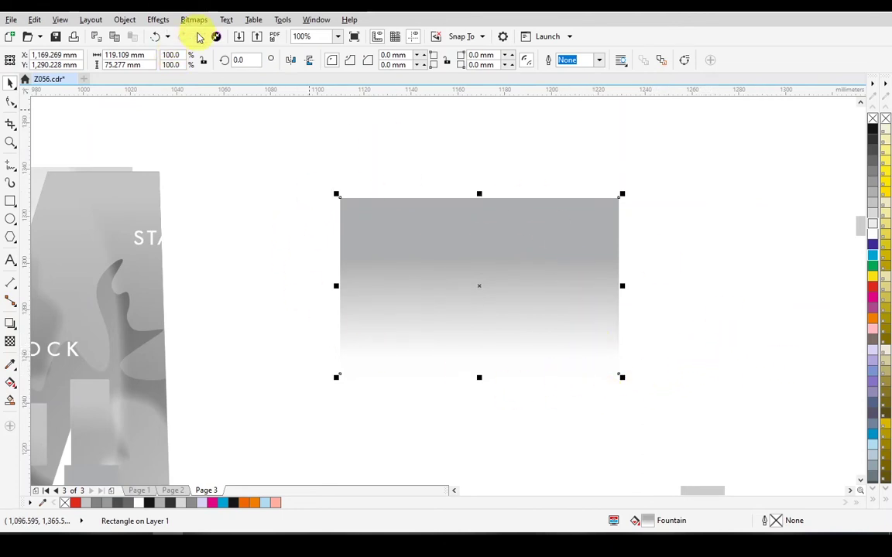
- Convert the gradient rectangle to a 300 dpi grayscale bitmap
left_click(194, 21)
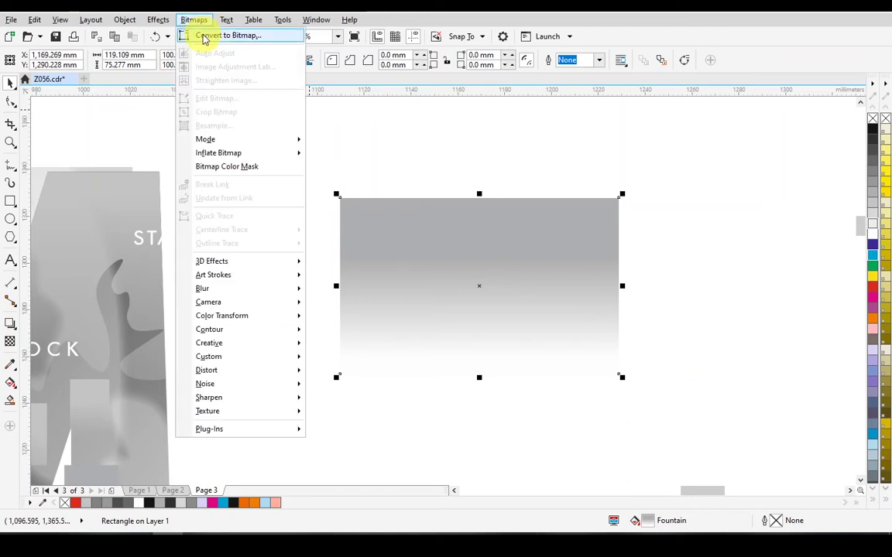
left_click(204, 38)
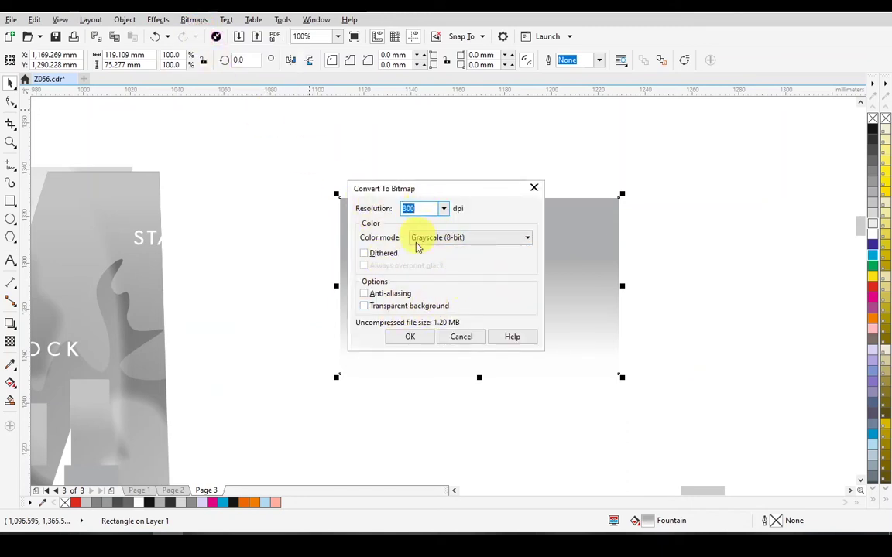
left_click(410, 338)
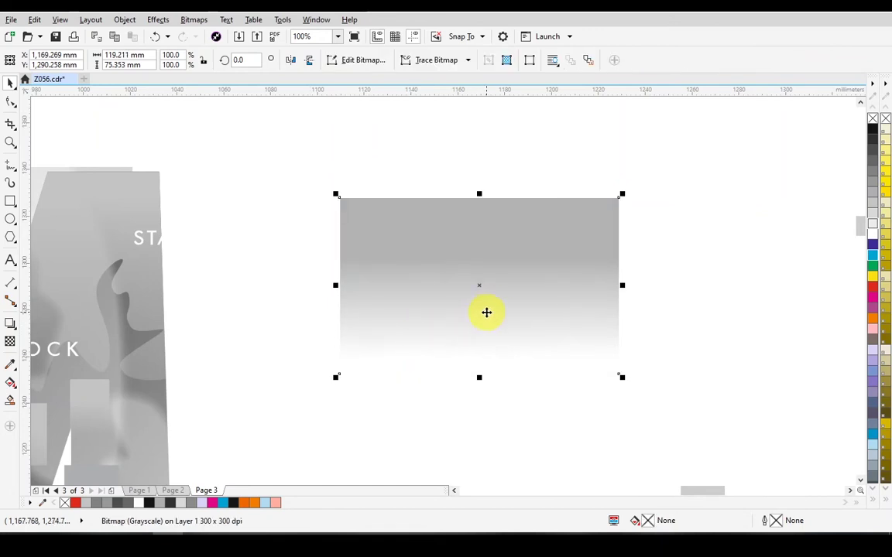
- Convert the bitmap to 1-bit Black and White, round halftone at 45 lines per inch
left_click(194, 20)
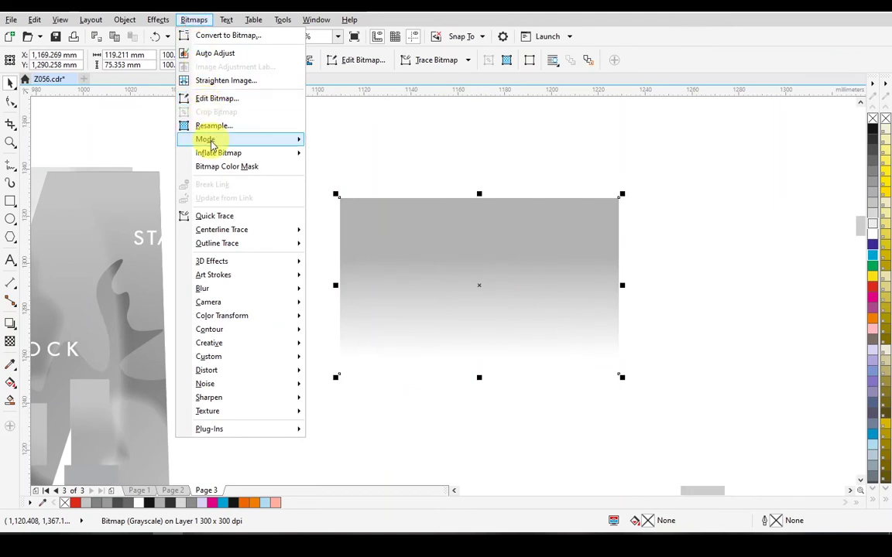
mouse_move(205, 139)
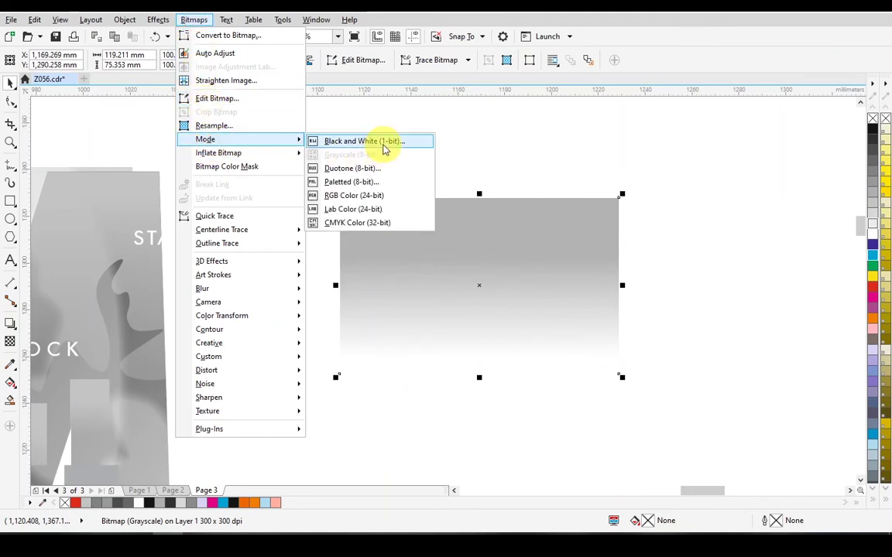
left_click(384, 144)
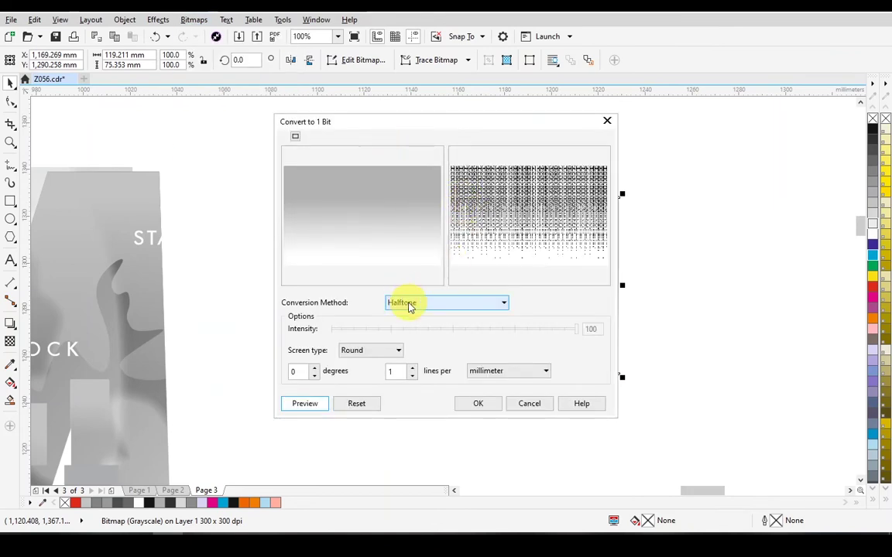
left_click(498, 371)
left_click(499, 380)
type("4")
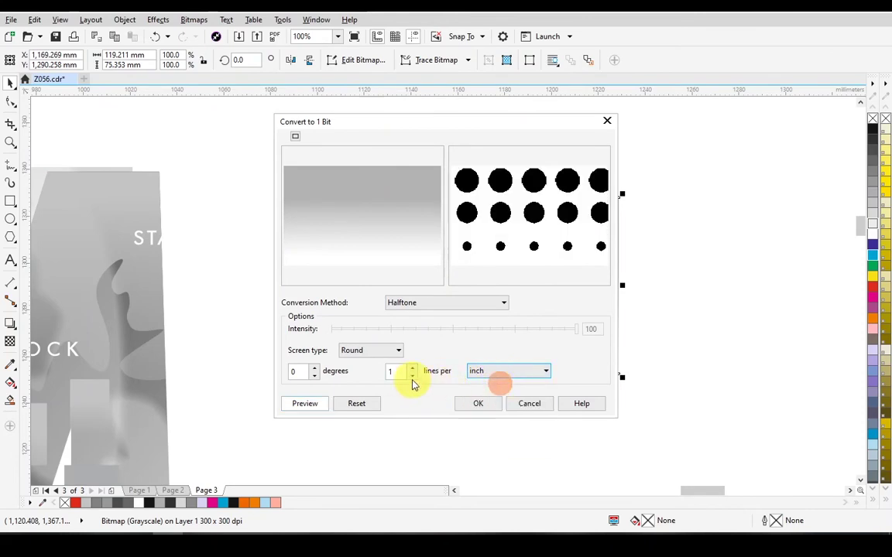
type("5")
left_click(490, 404)
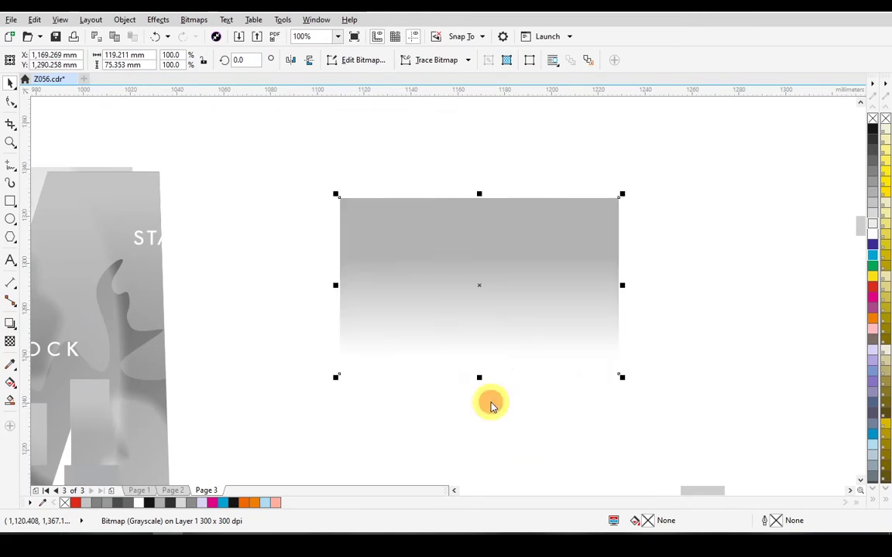
- Deselect the halftone bitmap, zoom in to inspect its shrinking dots, then zoom to all objects
left_click(561, 407)
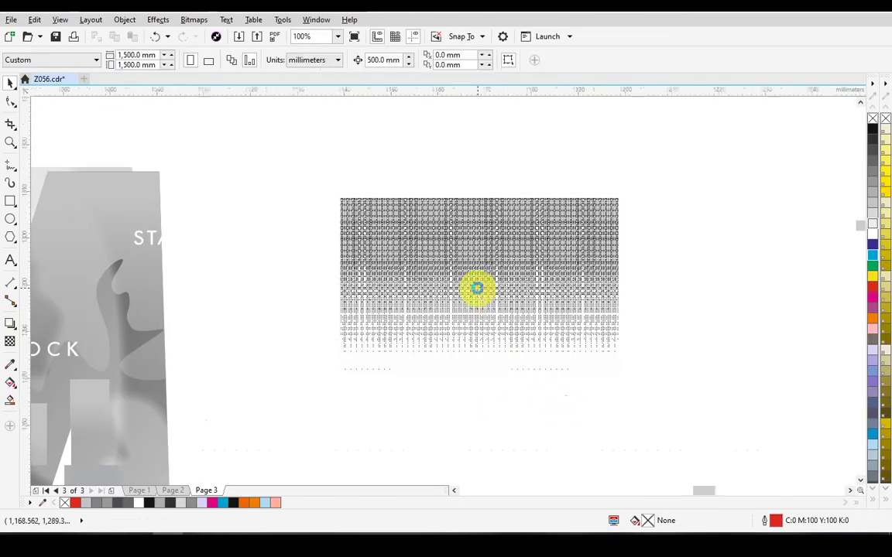
scroll(477, 289, "up", 2)
scroll(477, 291, "up", 1)
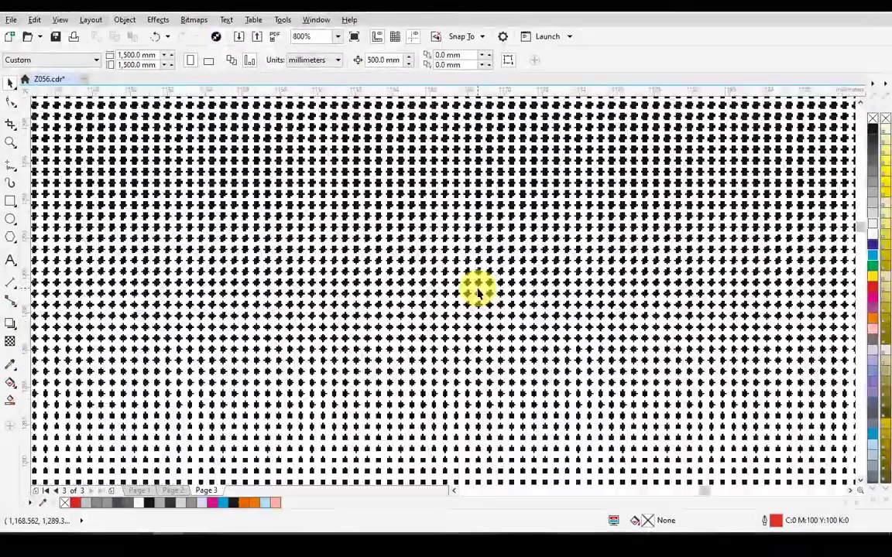
scroll(477, 290, "down", 3)
scroll(418, 259, "up", 2)
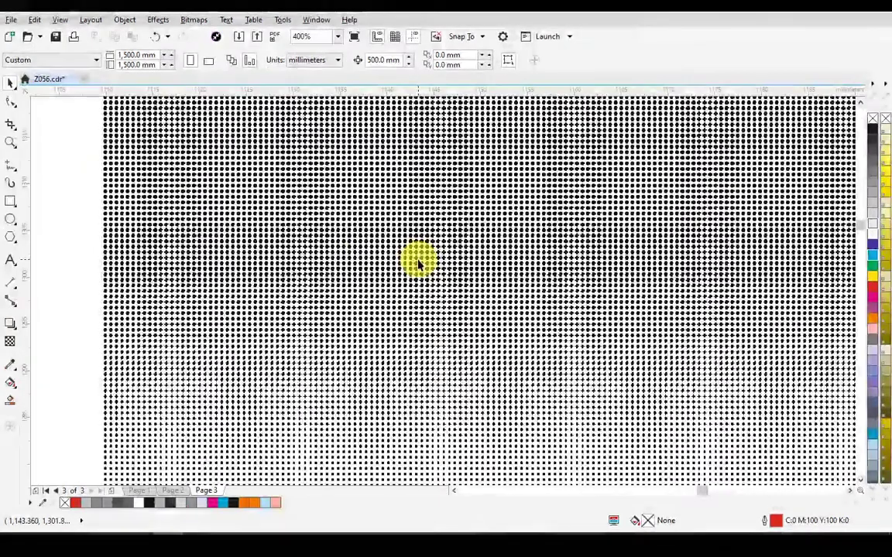
key("F4")
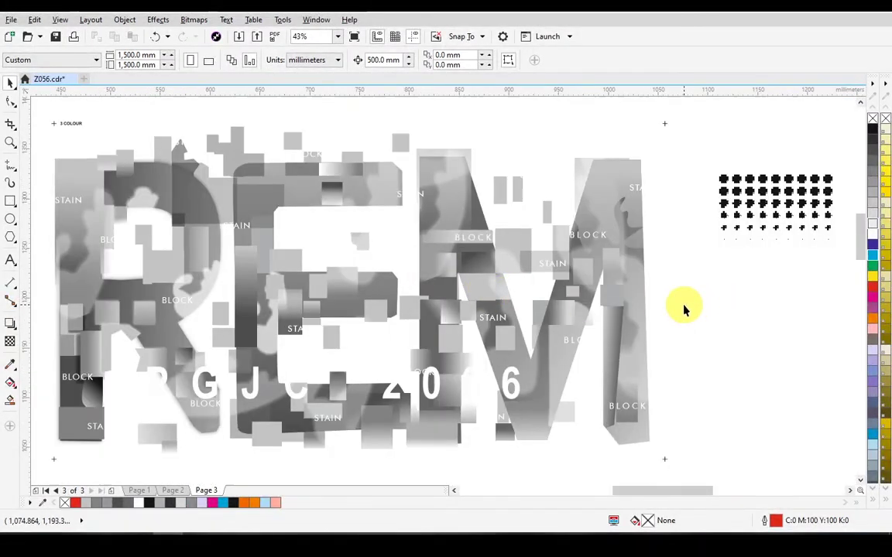